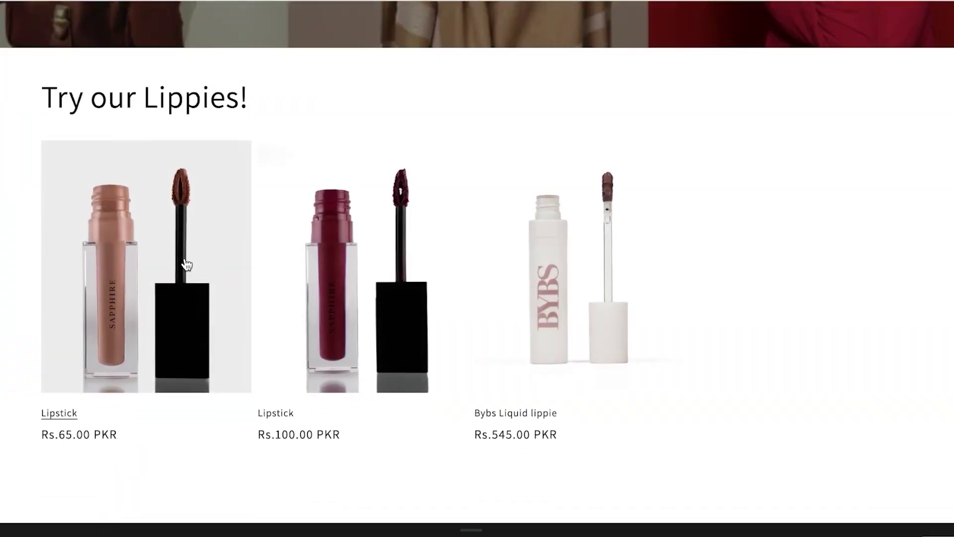
Open the Lipstick product page on the storefront
{"action": "left_click", "coordinate": [186, 265]}
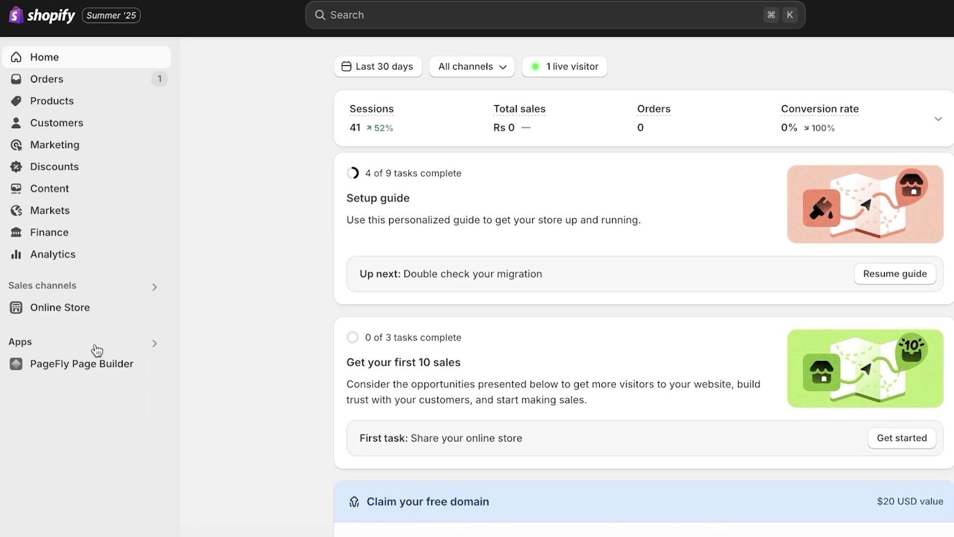
Uninstall the Zendrop app from Settings > Apps and sales channels
{"action": "left_click", "coordinate": [95, 348]}
{"action": "key", "text": "Escape"}
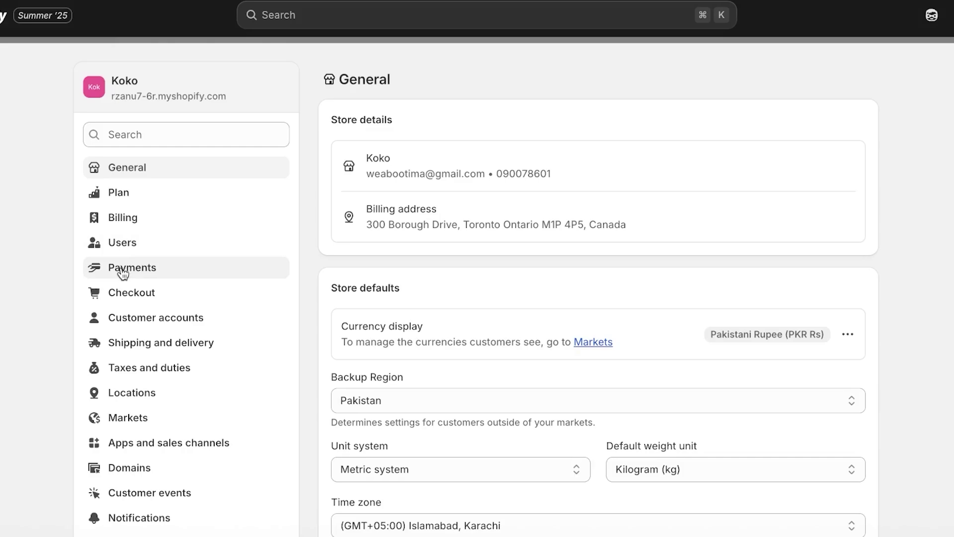
{"action": "scroll", "coordinate": [156, 460], "scroll_direction": "down", "scroll_amount": 1}
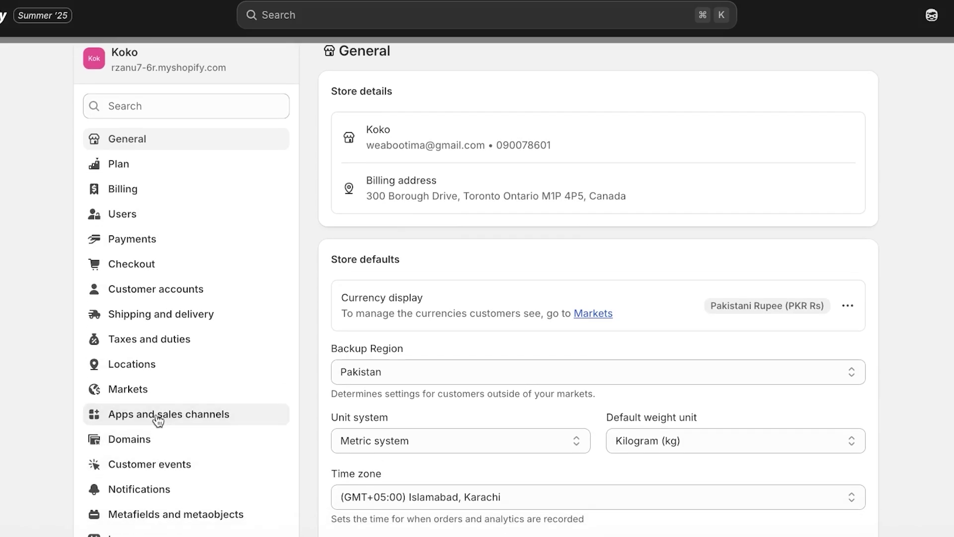
{"action": "left_click", "coordinate": [156, 419]}
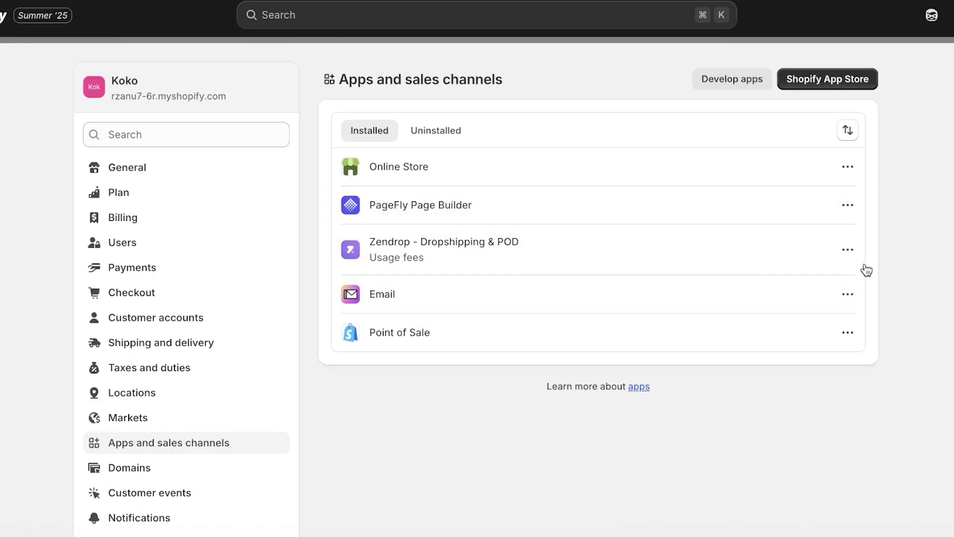
{"action": "left_click", "coordinate": [846, 251]}
{"action": "left_click", "coordinate": [823, 362]}
{"action": "left_click", "coordinate": [689, 368]}
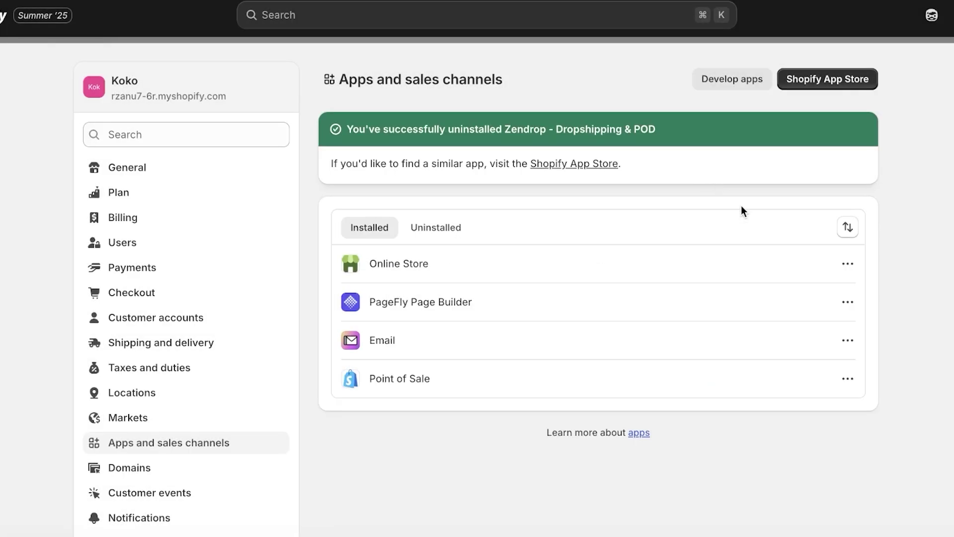
Uninstall the PageFly Page Builder app as well
{"action": "left_click", "coordinate": [845, 302]}
{"action": "left_click", "coordinate": [822, 412]}
{"action": "left_click", "coordinate": [689, 369]}
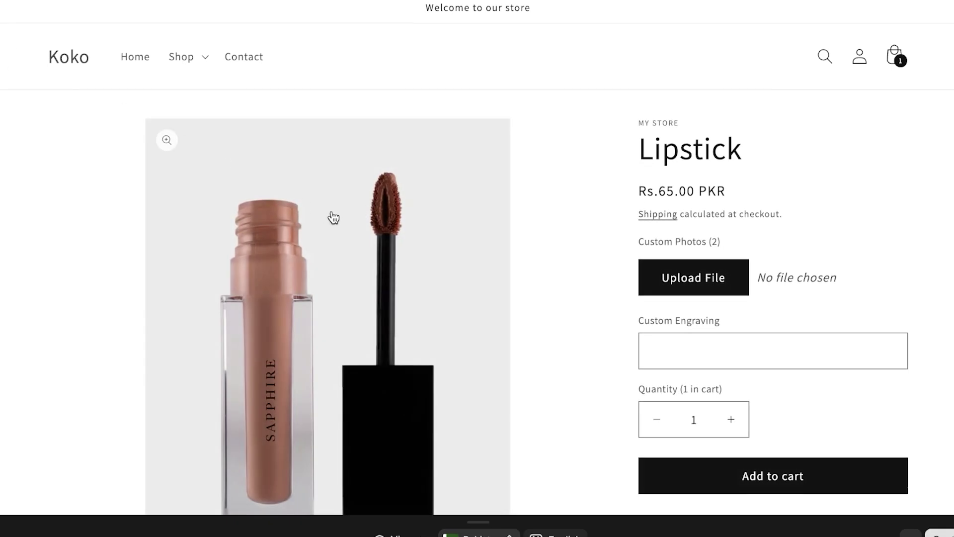
Open Cant Stop Foundation and enter 'o0' as the Custom Engraving text
{"action": "key", "text": "alt+Left"}
{"action": "left_click", "coordinate": [409, 83]}
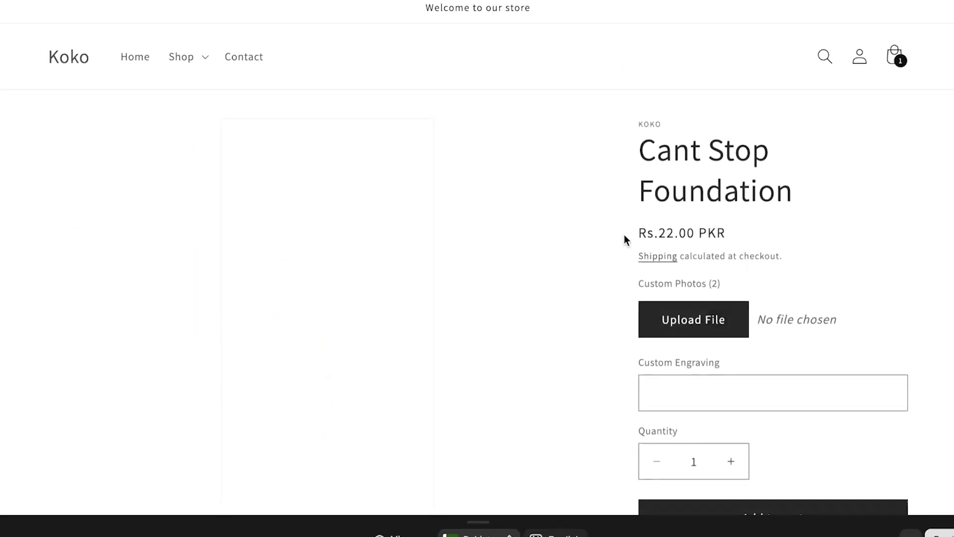
{"action": "left_click", "coordinate": [717, 385]}
{"action": "type", "text": "o0"}
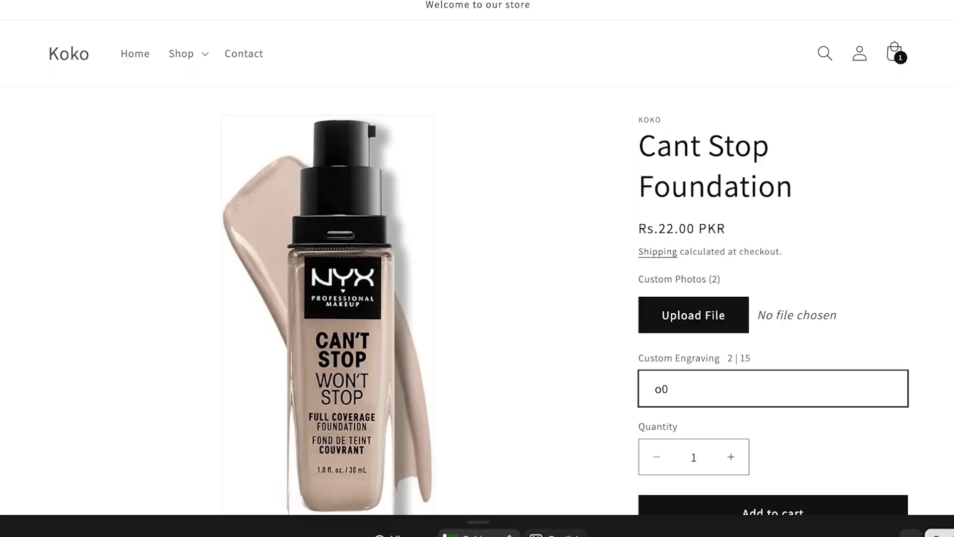
Upload Black and White Modern Streetwear Logo.png as the custom photo
{"action": "left_click", "coordinate": [693, 315]}
{"action": "left_click", "coordinate": [597, 256]}
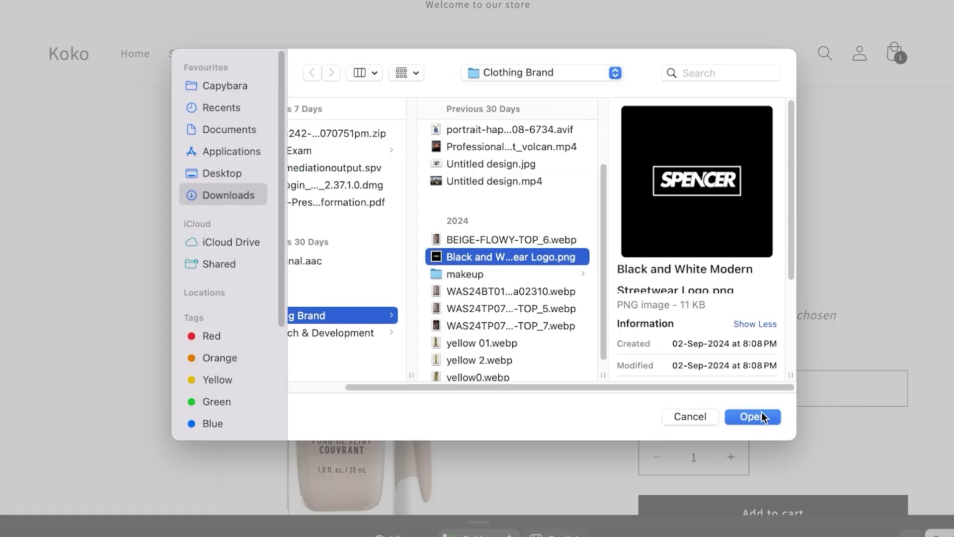
{"action": "left_click", "coordinate": [756, 416]}
{"action": "scroll", "coordinate": [825, 402], "scroll_direction": "down", "scroll_amount": 2}
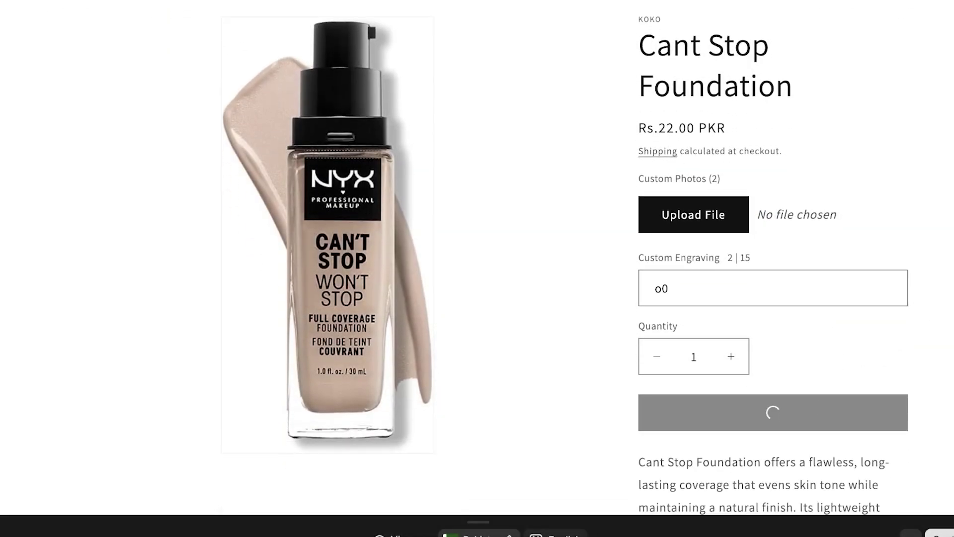
{"action": "scroll", "coordinate": [919, 266], "scroll_direction": "up", "scroll_amount": 2}
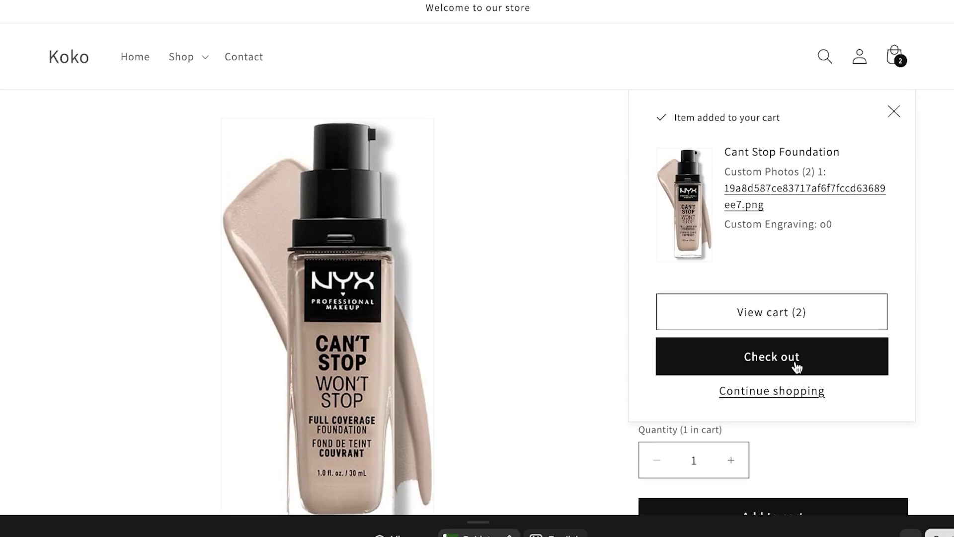
Proceed to checkout and review the Rs 100.92 order total
{"action": "left_click", "coordinate": [771, 356]}
{"action": "scroll", "coordinate": [383, 288], "scroll_direction": "down", "scroll_amount": 10}
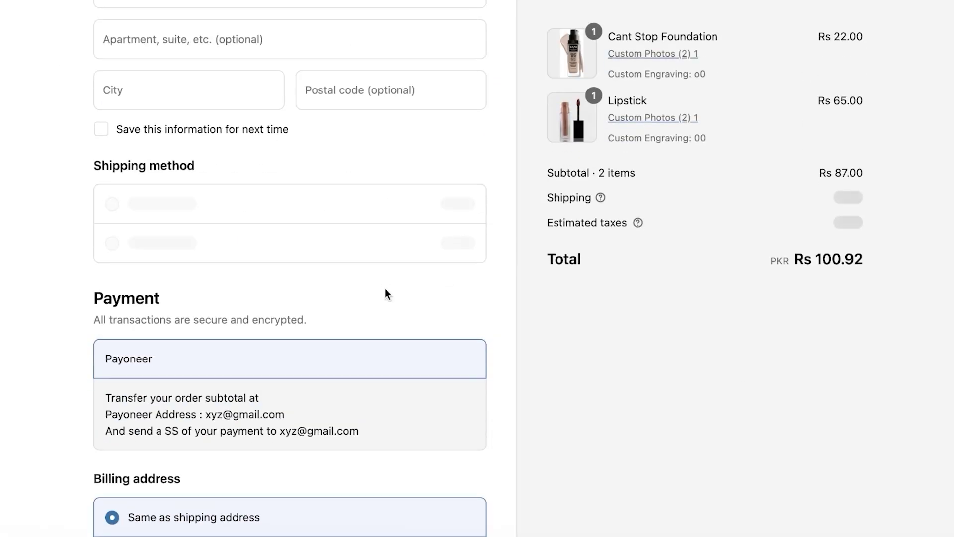
{"action": "scroll", "coordinate": [815, 308], "scroll_direction": "up", "scroll_amount": 8}
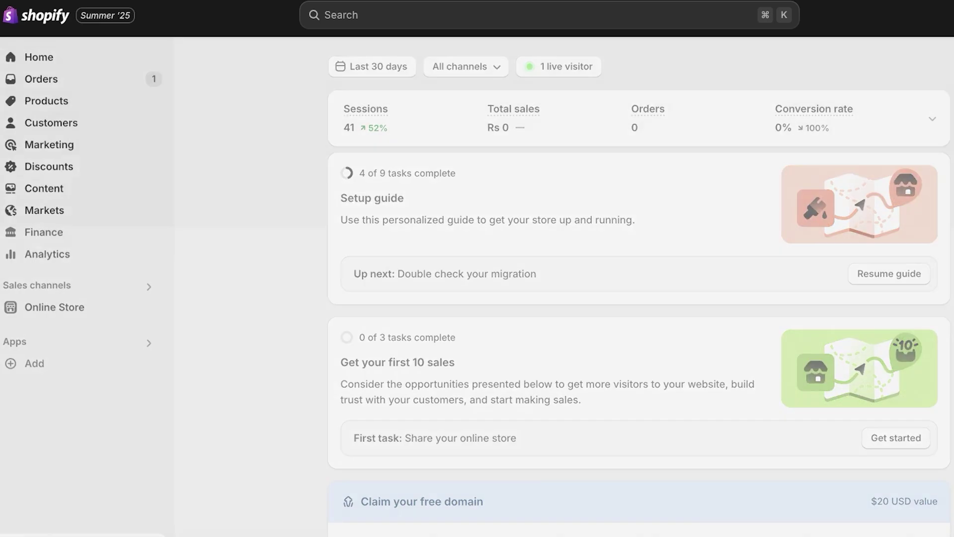
Search the Shopify App Store for 'checkout page' apps via Apps and sales channels settings
{"action": "left_click", "coordinate": [80, 535]}
{"action": "scroll", "coordinate": [189, 455], "scroll_direction": "down", "scroll_amount": 1}
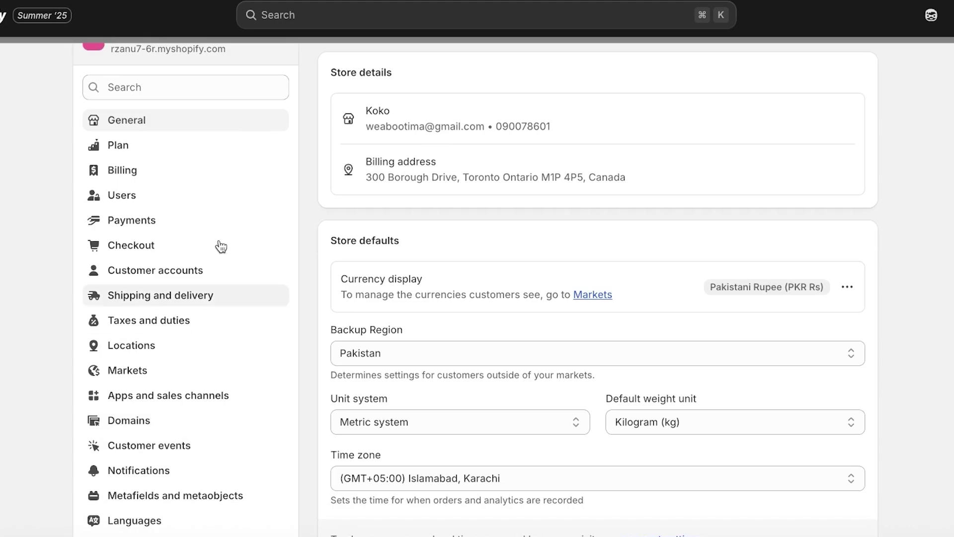
{"action": "left_click", "coordinate": [194, 397]}
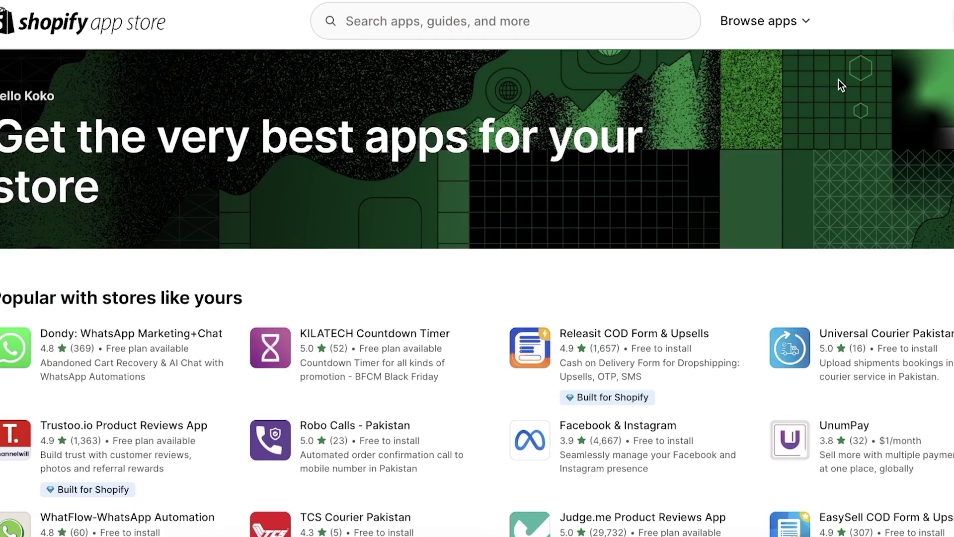
{"action": "left_click", "coordinate": [528, 34]}
{"action": "type", "text": "c"}
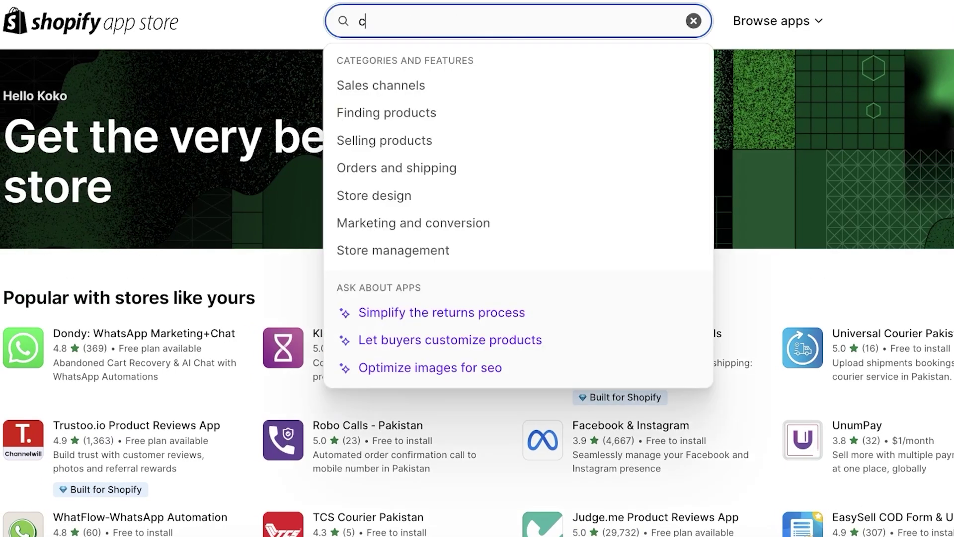
{"action": "type", "text": "heckout page"}
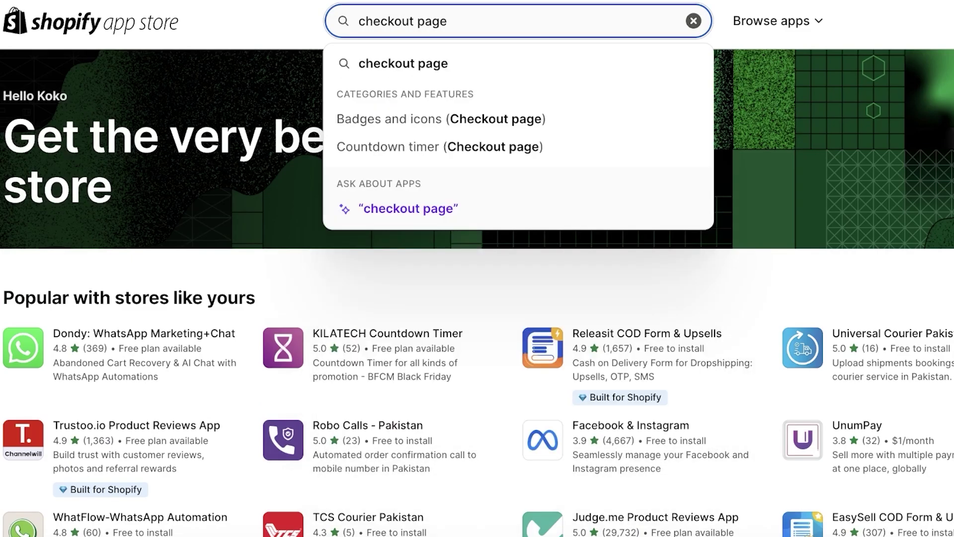
{"action": "key", "text": "Return"}
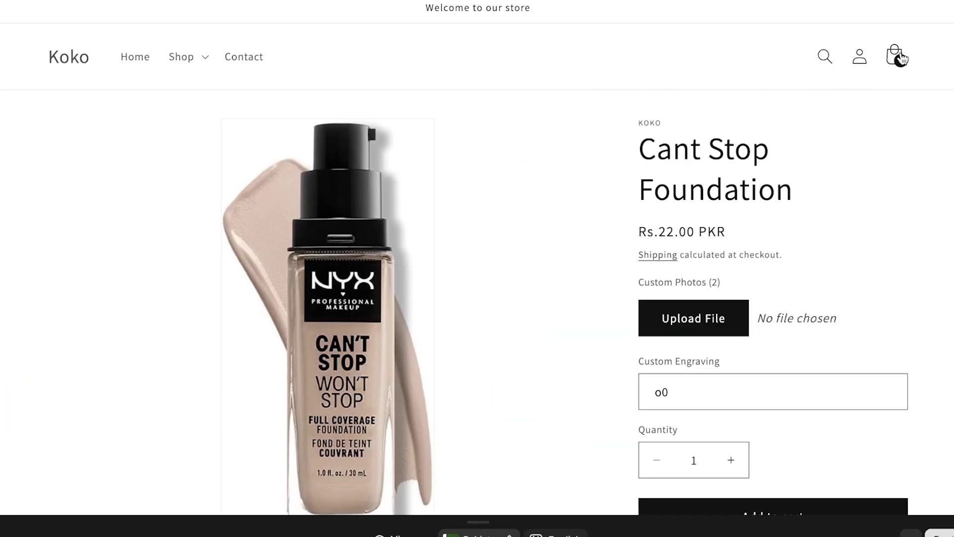
Open the cart and review the checkout with free shipping, Rs 13.92 taxes, Rs 100.92 total
{"action": "left_click", "coordinate": [901, 59]}
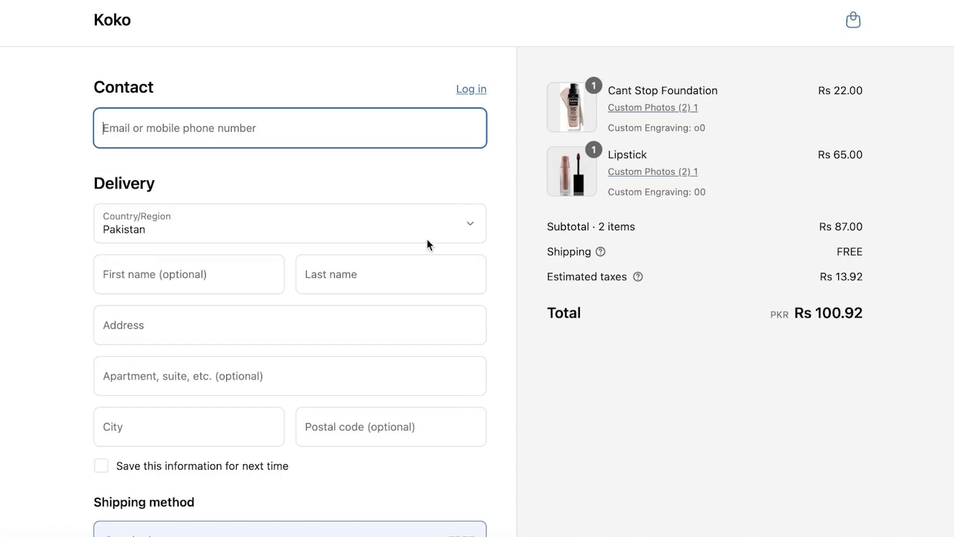
{"action": "scroll", "coordinate": [503, 222], "scroll_direction": "down", "scroll_amount": 7}
{"action": "scroll", "coordinate": [497, 268], "scroll_direction": "up", "scroll_amount": 7}
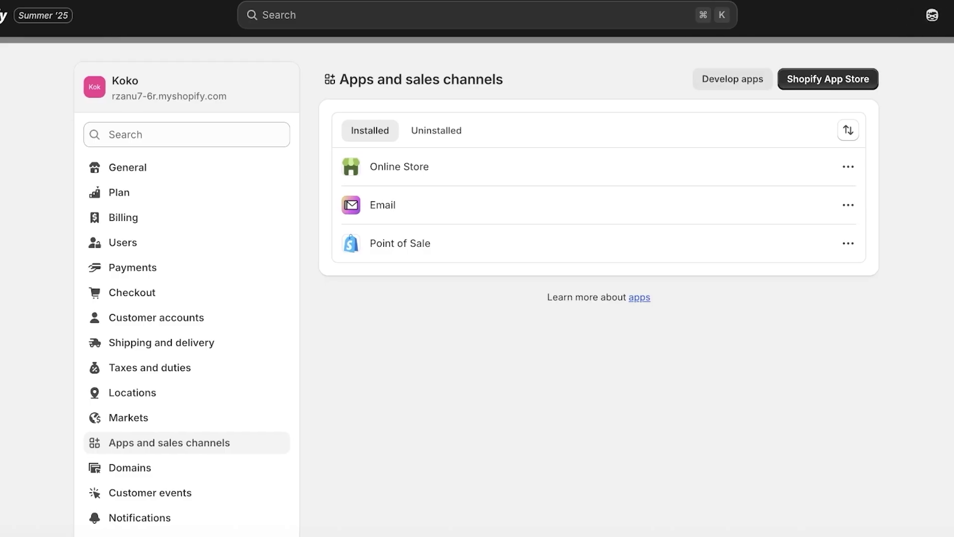
Close Settings and go to the Online Store sales channel
{"action": "key", "text": "Escape"}
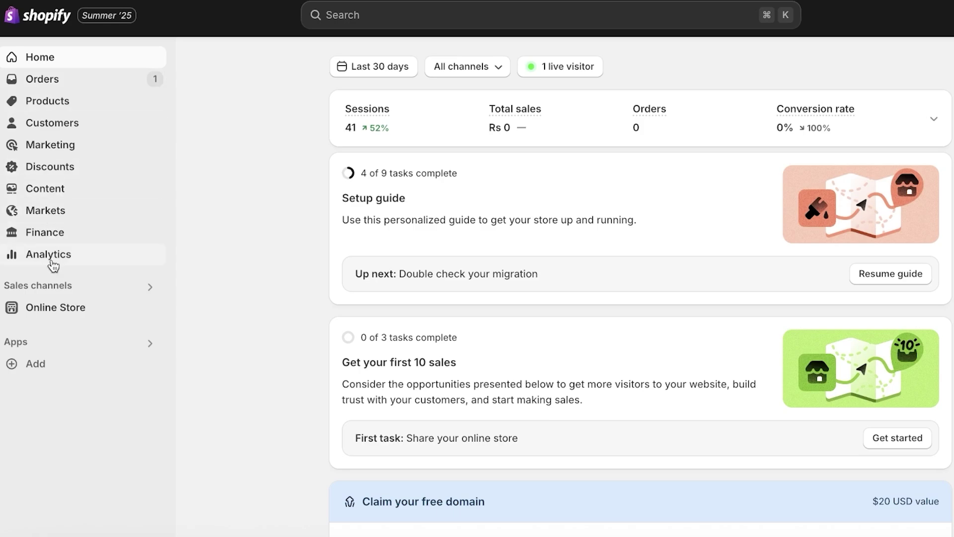
{"action": "left_click", "coordinate": [37, 311]}
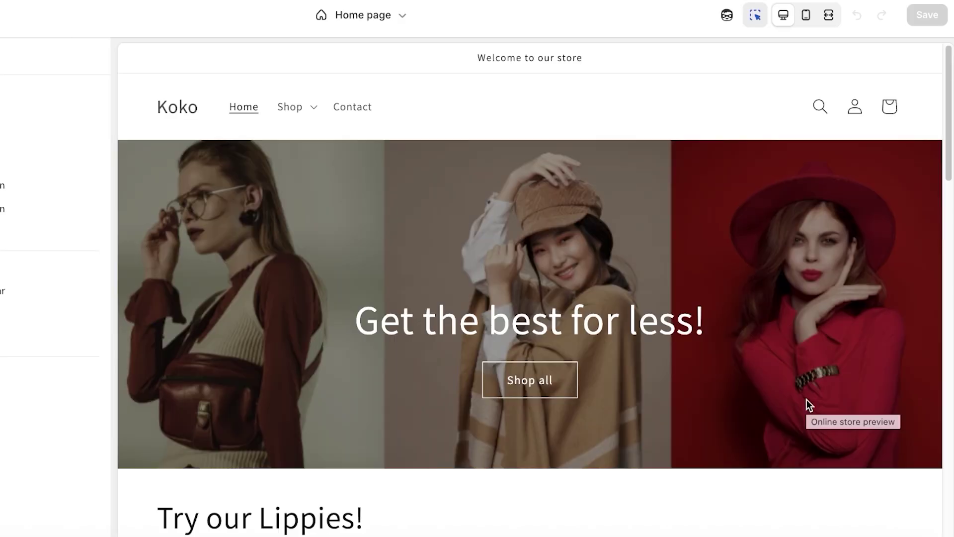
Switch the theme editor to the Checkout and customer accounts pages
{"action": "left_click", "coordinate": [348, 14]}
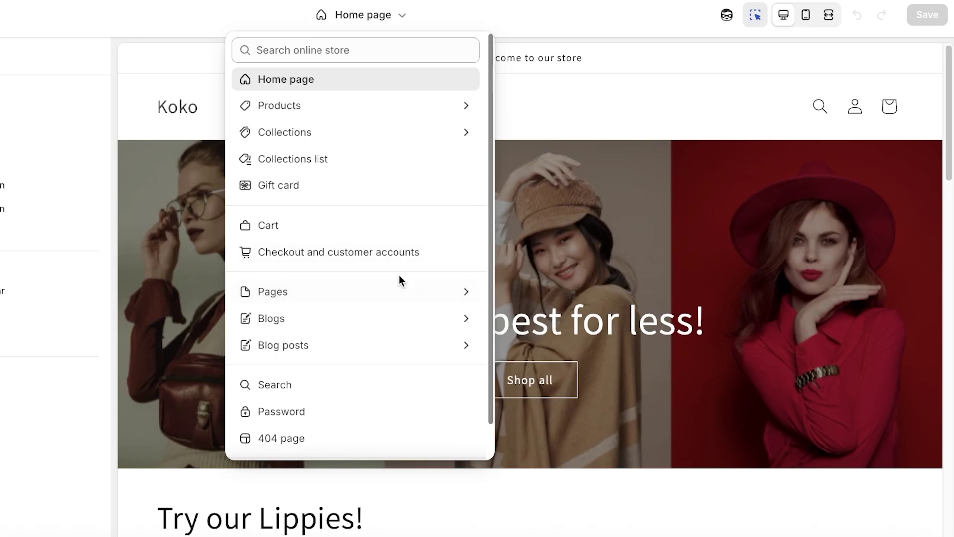
{"action": "left_click", "coordinate": [336, 262]}
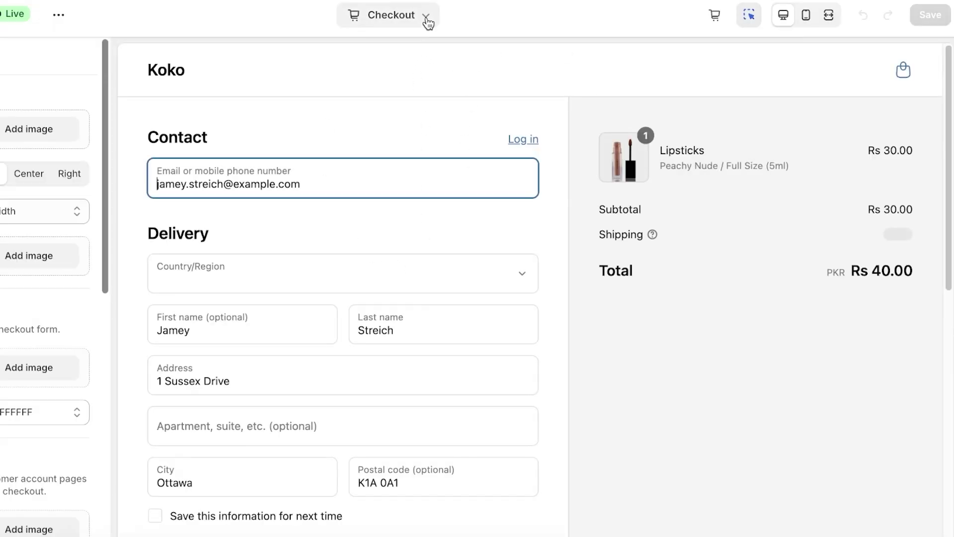
{"action": "left_click", "coordinate": [428, 20]}
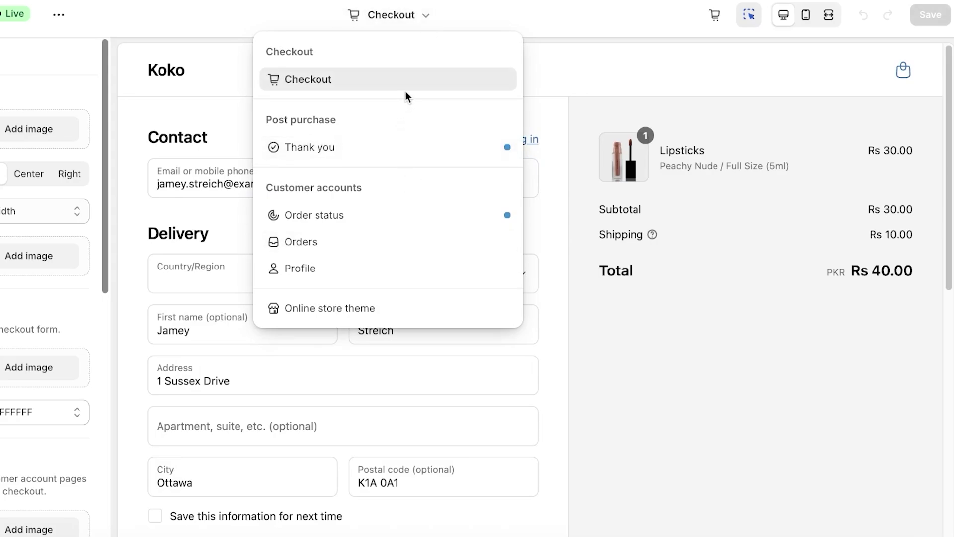
{"action": "left_click", "coordinate": [605, 315]}
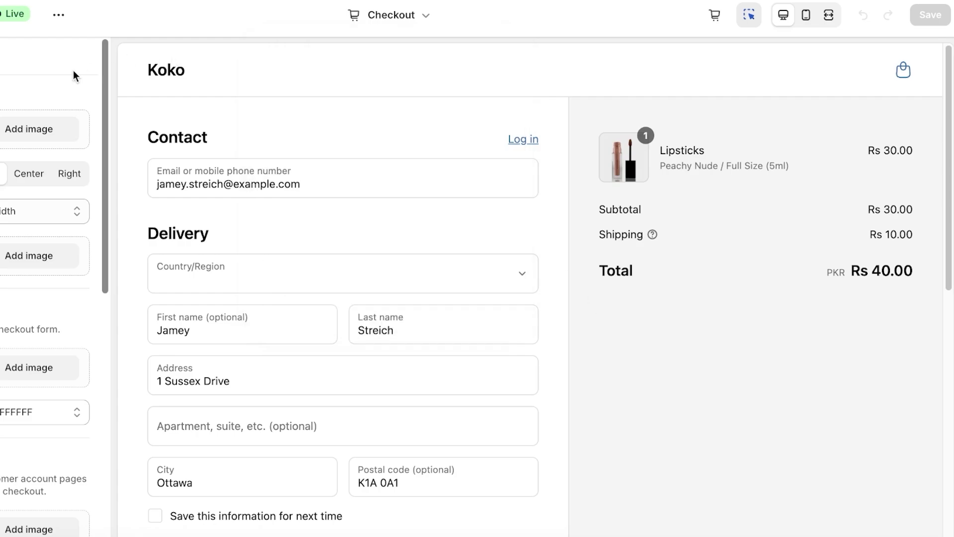
Browse the header logo image picker and cancel without choosing an image
{"action": "left_click", "coordinate": [35, 129]}
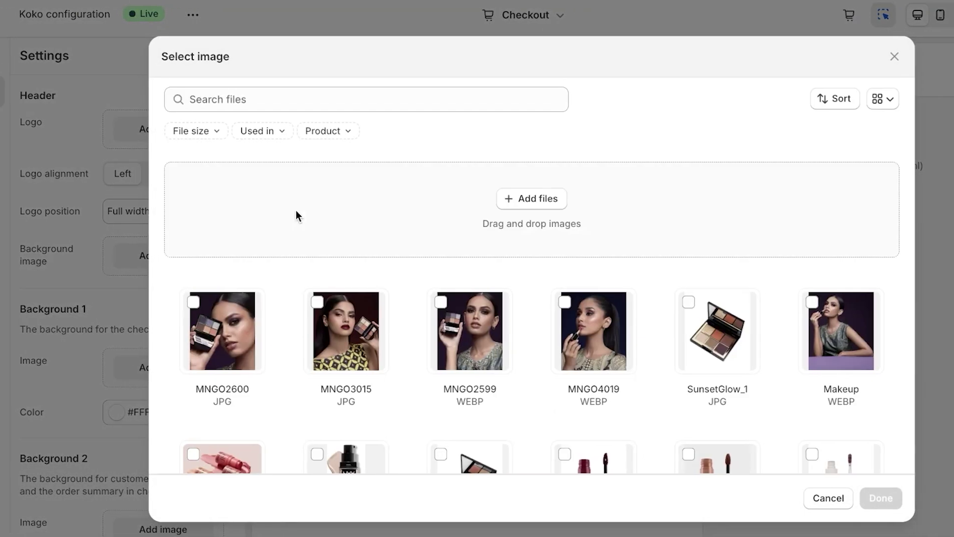
{"action": "scroll", "coordinate": [498, 285], "scroll_direction": "down", "scroll_amount": 10}
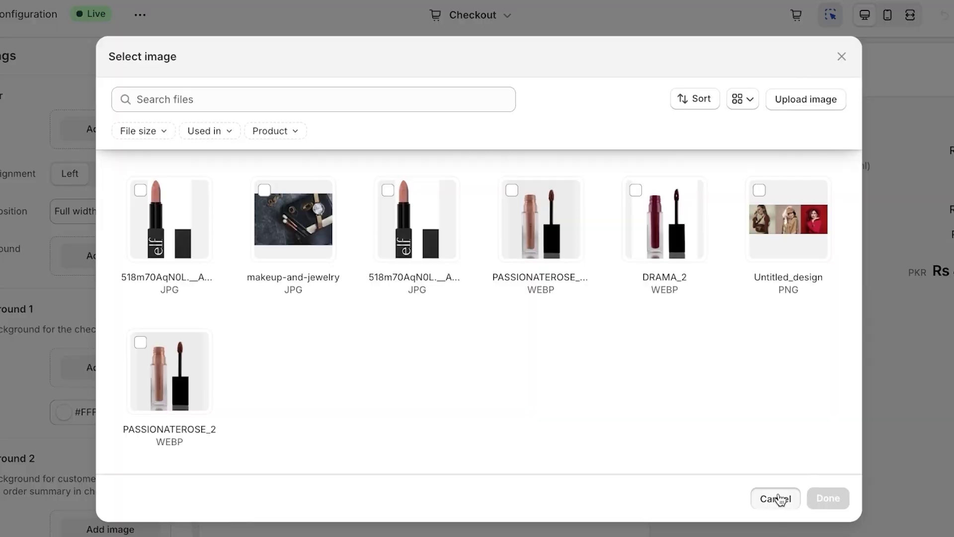
{"action": "left_click", "coordinate": [779, 499]}
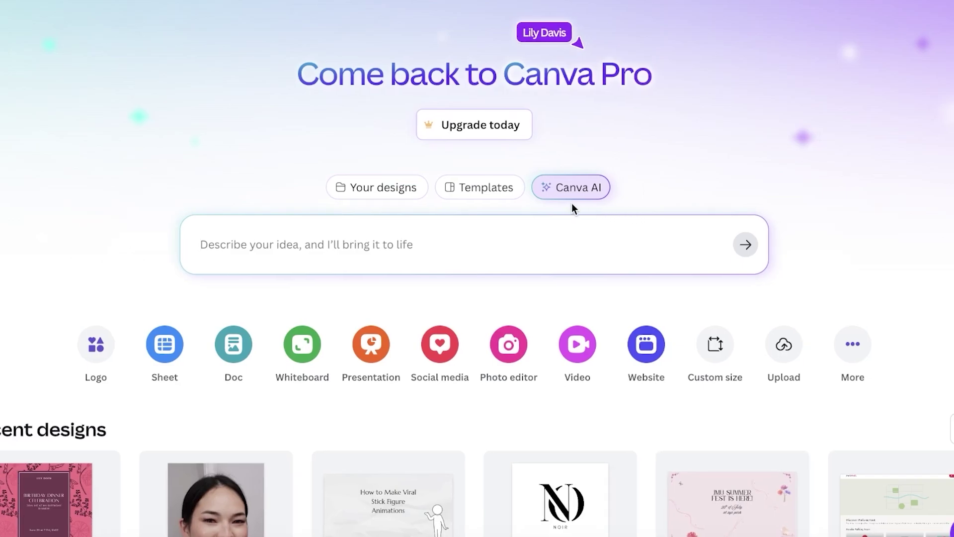
Ask Canva AI for a logo design for a cosmetics brand called "KOKO"
{"action": "left_click", "coordinate": [543, 232]}
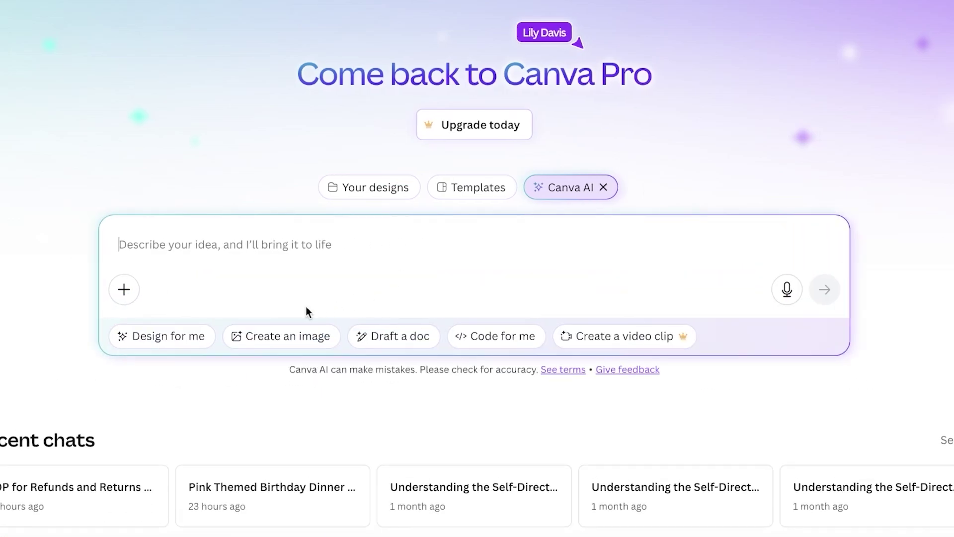
{"action": "left_click", "coordinate": [161, 336]}
{"action": "left_click", "coordinate": [703, 335]}
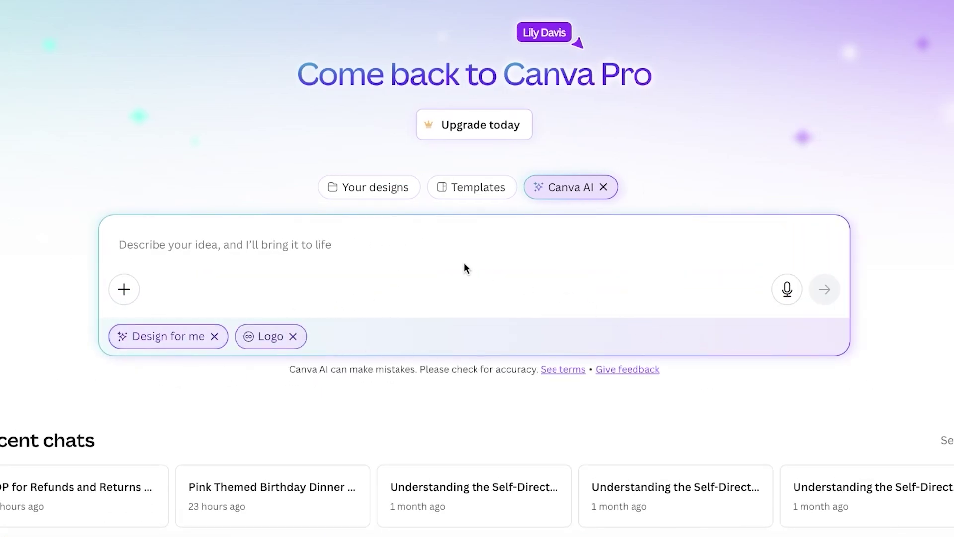
{"action": "type", "text": "A c"}
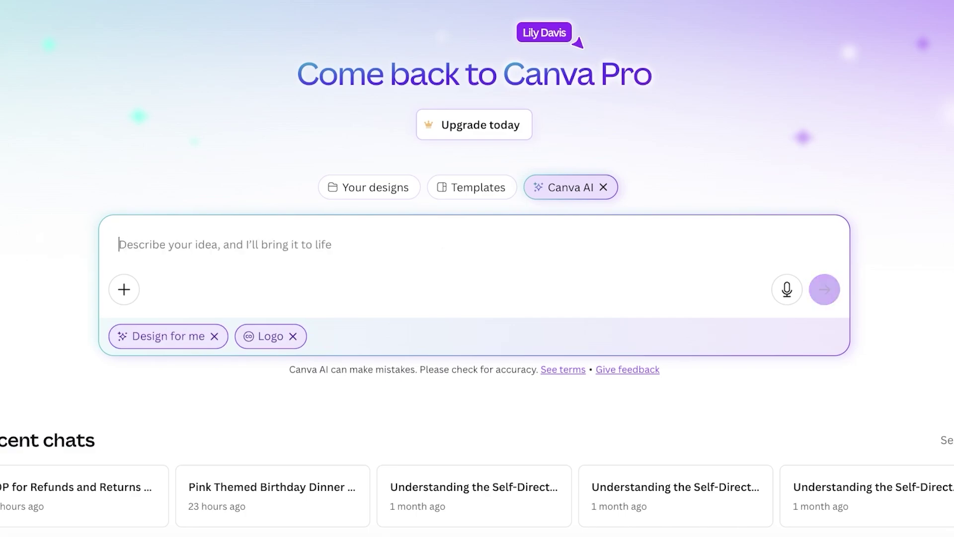
{"action": "type", "text": "osmetics "}
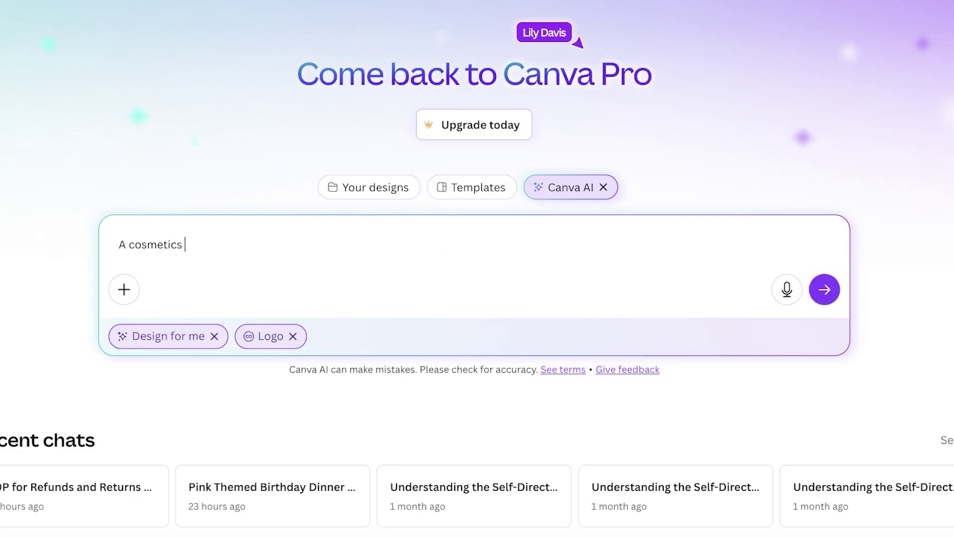
{"action": "type", "text": "brands called \"KOKO'"}
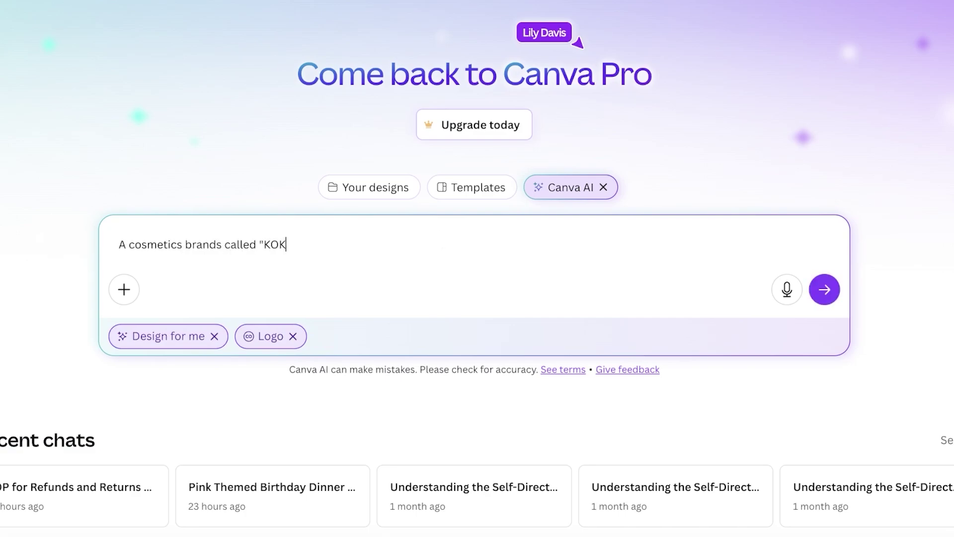
{"action": "key", "text": "Return"}
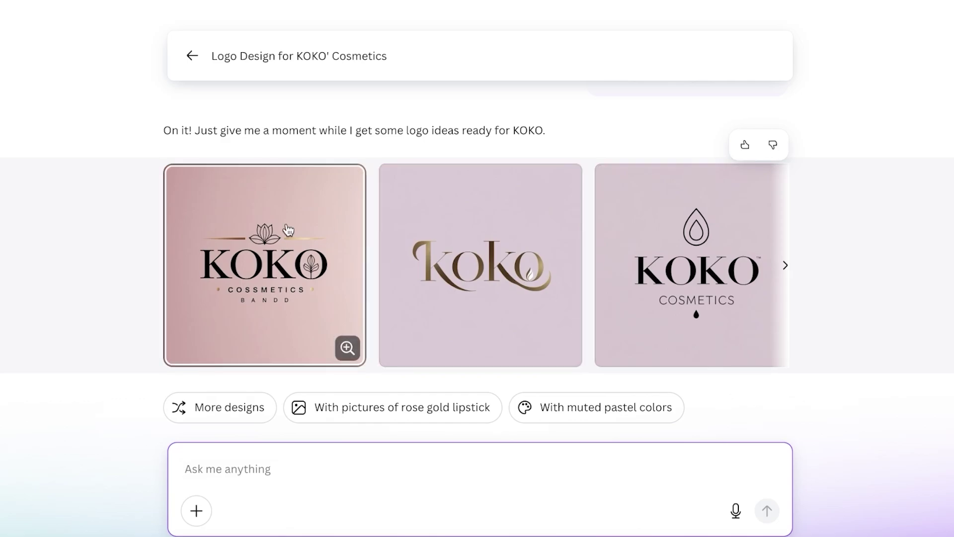
Browse the generated logos and open the KOKO Cosmetics droplet logo as an editable design
{"action": "left_click", "coordinate": [785, 265]}
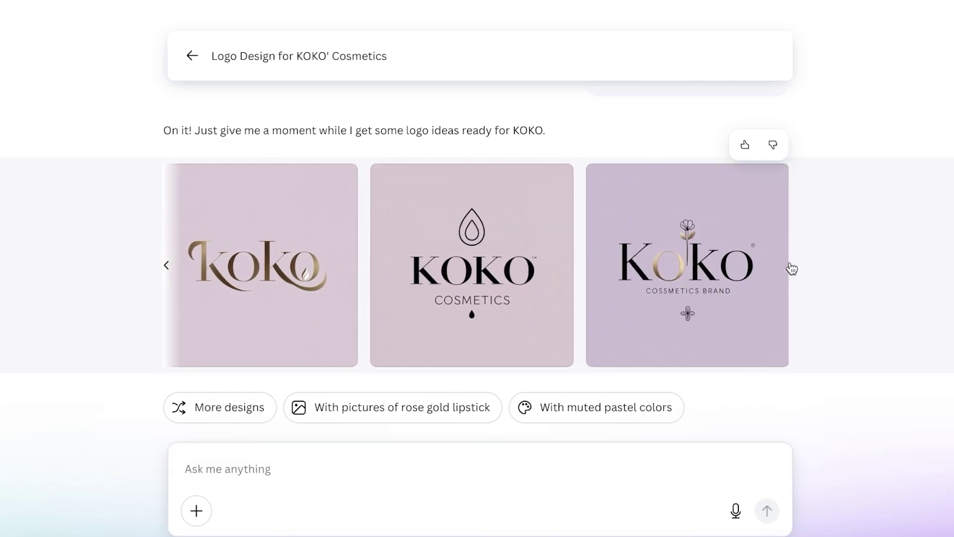
{"action": "left_click", "coordinate": [350, 281]}
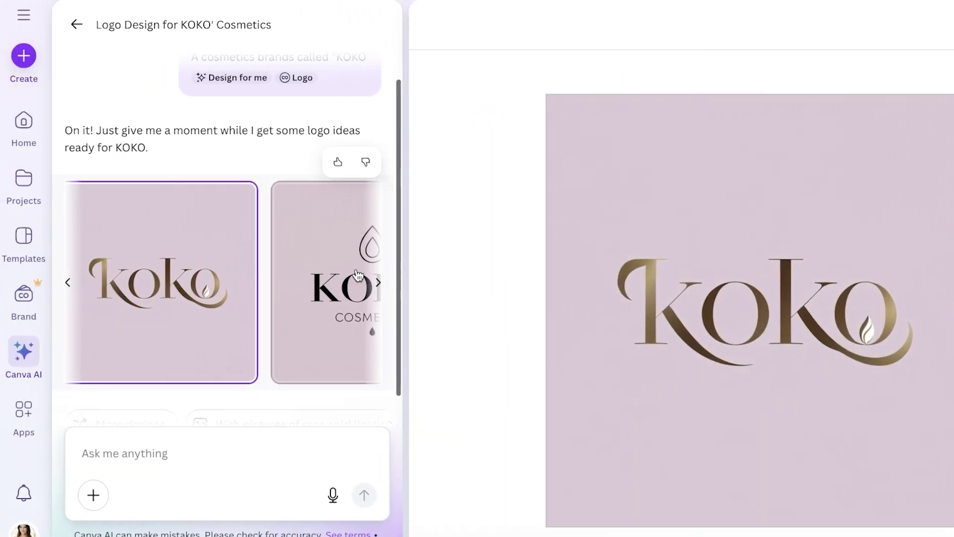
{"action": "left_click", "coordinate": [247, 273]}
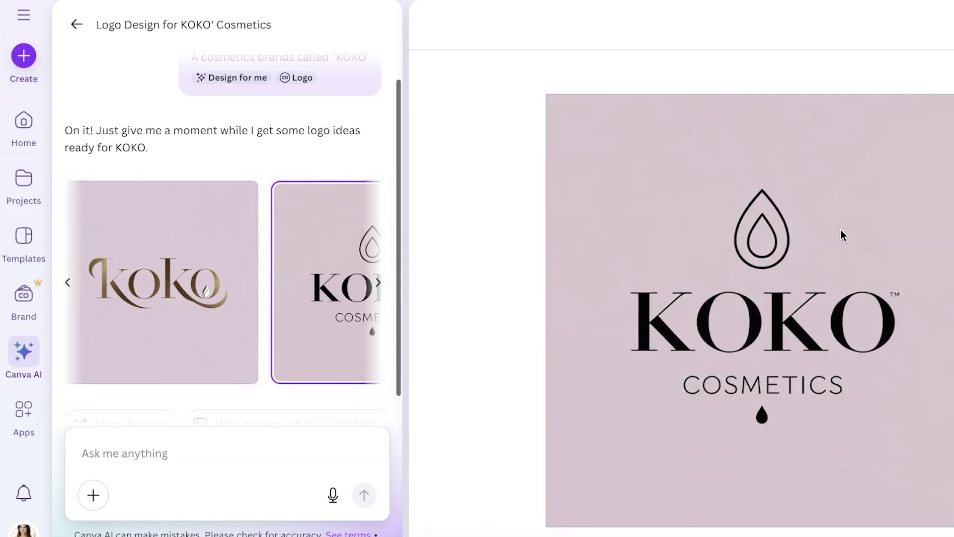
{"action": "right_click", "coordinate": [878, 241]}
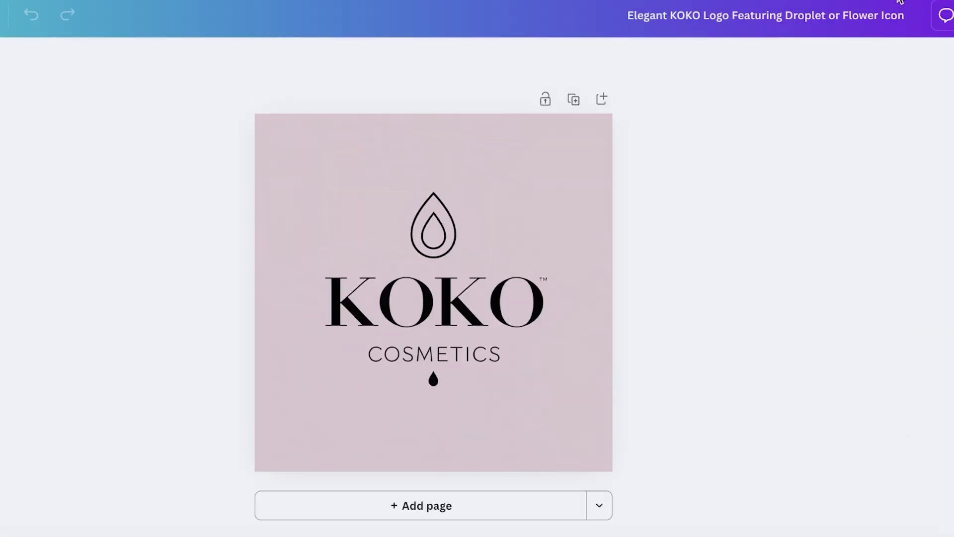
Download the droplet logo design as a PNG
{"action": "left_click", "coordinate": [934, 15]}
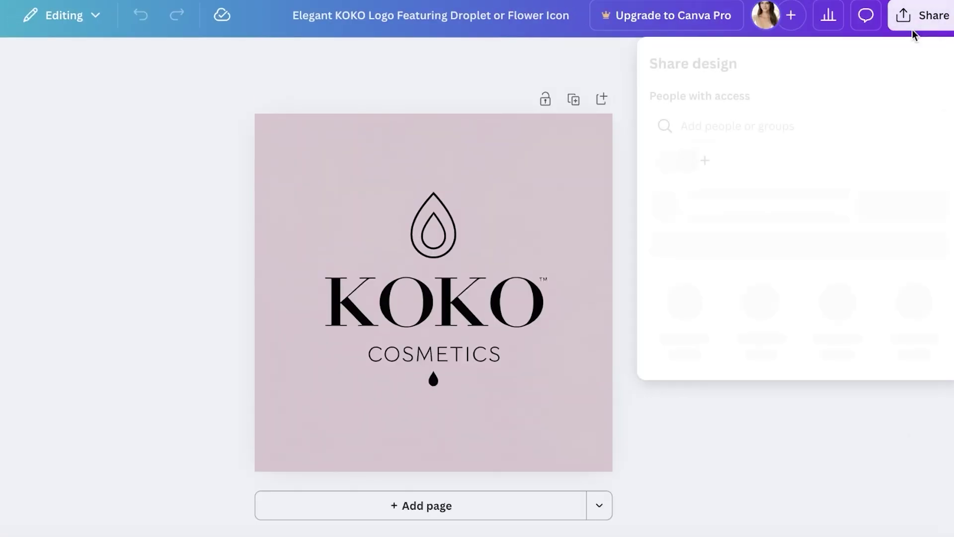
{"action": "left_click", "coordinate": [688, 350]}
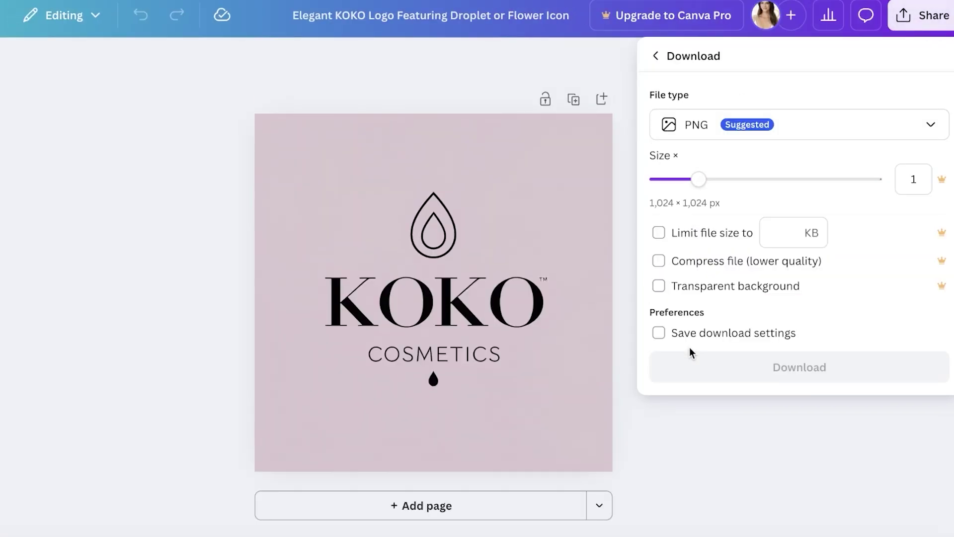
{"action": "left_click", "coordinate": [709, 366]}
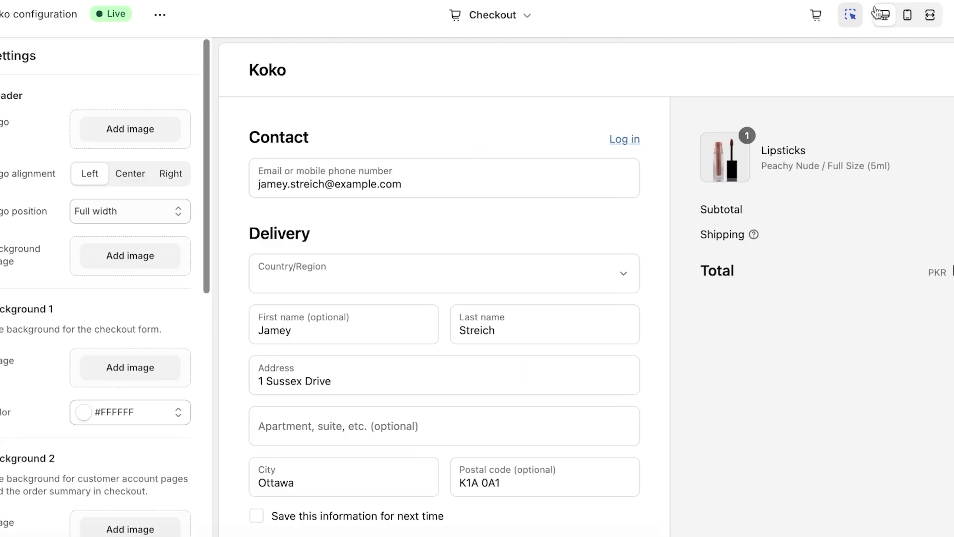
Upload the downloaded Elegant KOKO Logo PNG as the checkout header logo image
{"action": "left_click", "coordinate": [194, 133]}
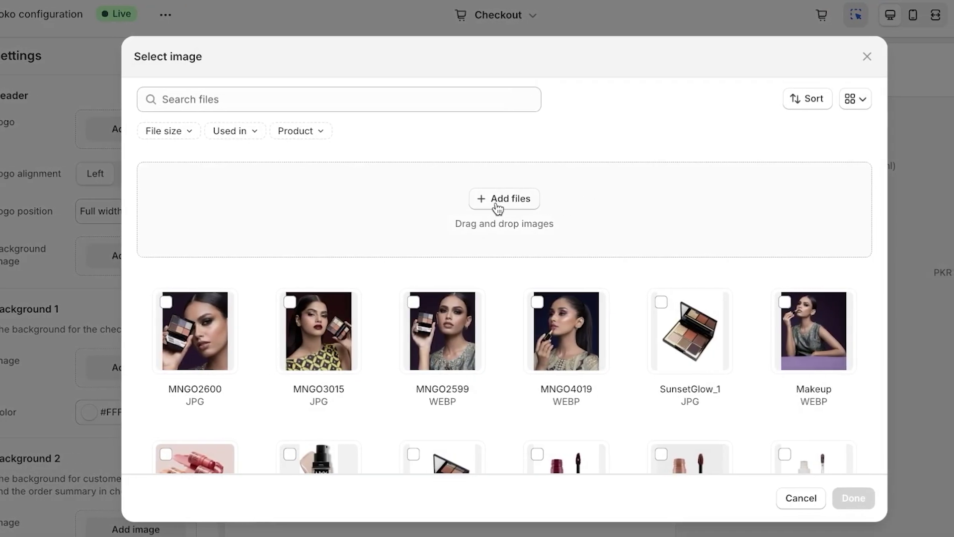
{"action": "left_click", "coordinate": [547, 198]}
{"action": "left_click", "coordinate": [351, 134]}
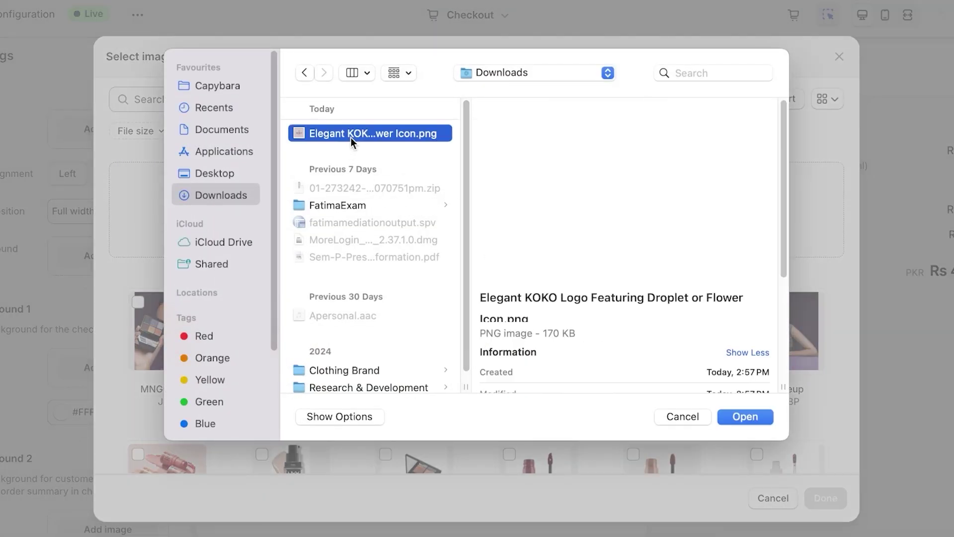
{"action": "left_click", "coordinate": [741, 416]}
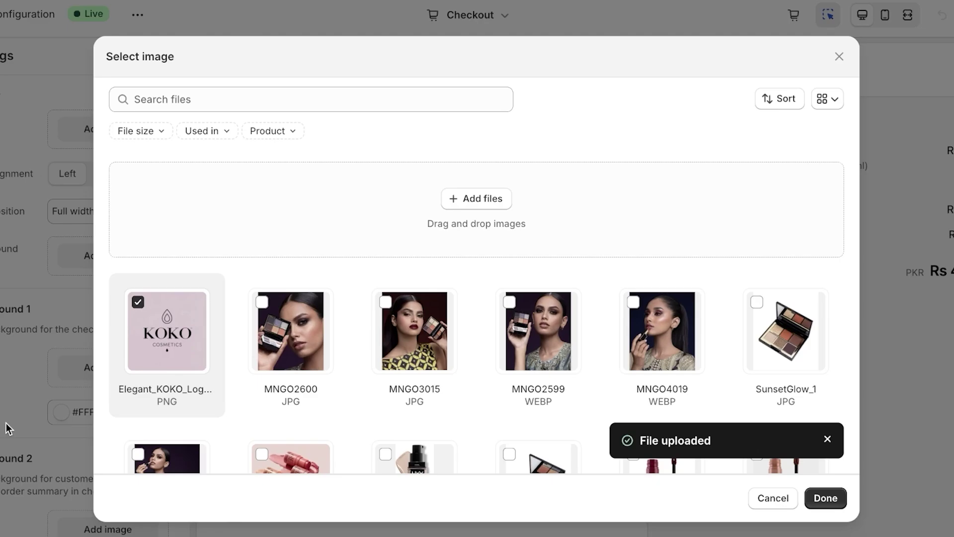
Apply the uploaded KOKO logo to the checkout header and shrink it to 80 px wide
{"action": "left_click", "coordinate": [825, 497]}
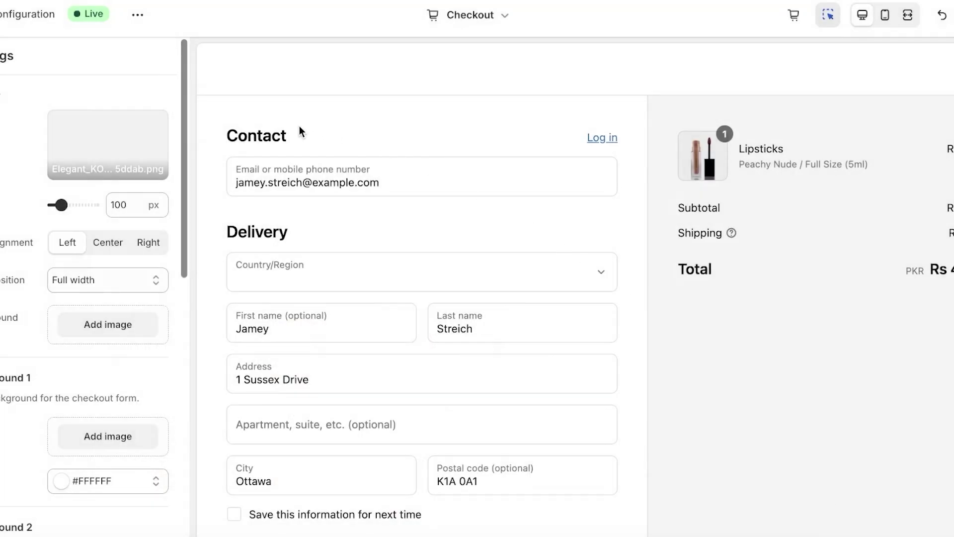
{"action": "scroll", "coordinate": [420, 168], "scroll_direction": "down", "scroll_amount": 10}
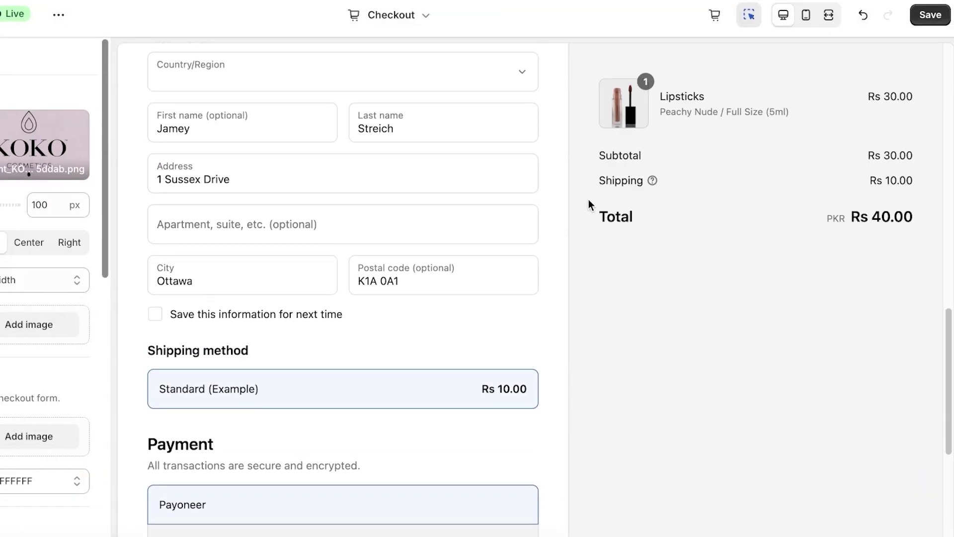
{"action": "scroll", "coordinate": [626, 203], "scroll_direction": "up", "scroll_amount": 5}
{"action": "scroll", "coordinate": [704, 71], "scroll_direction": "up", "scroll_amount": 8}
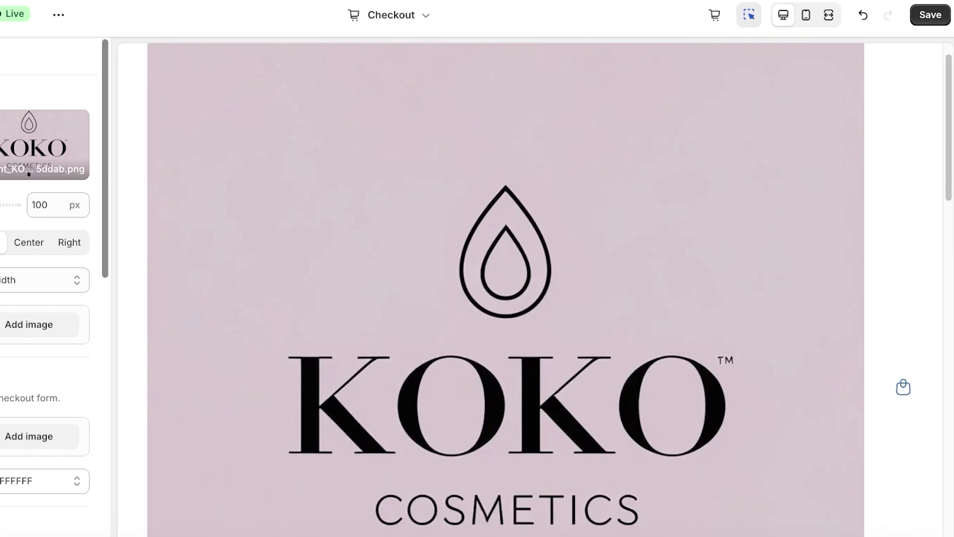
{"action": "left_click_drag", "start_coordinate": [14, 204], "coordinate": [10, 204]}
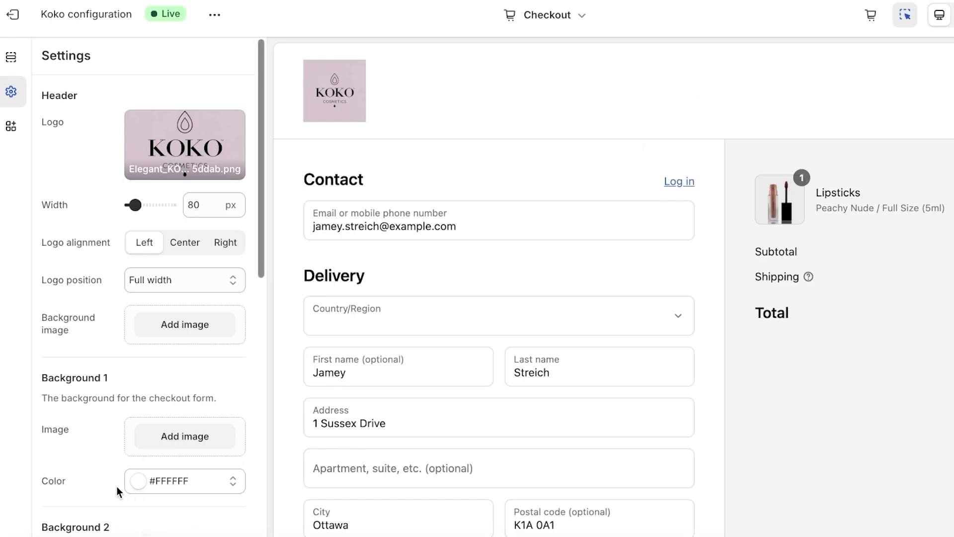
{"action": "scroll", "coordinate": [93, 472], "scroll_direction": "down", "scroll_amount": 3}
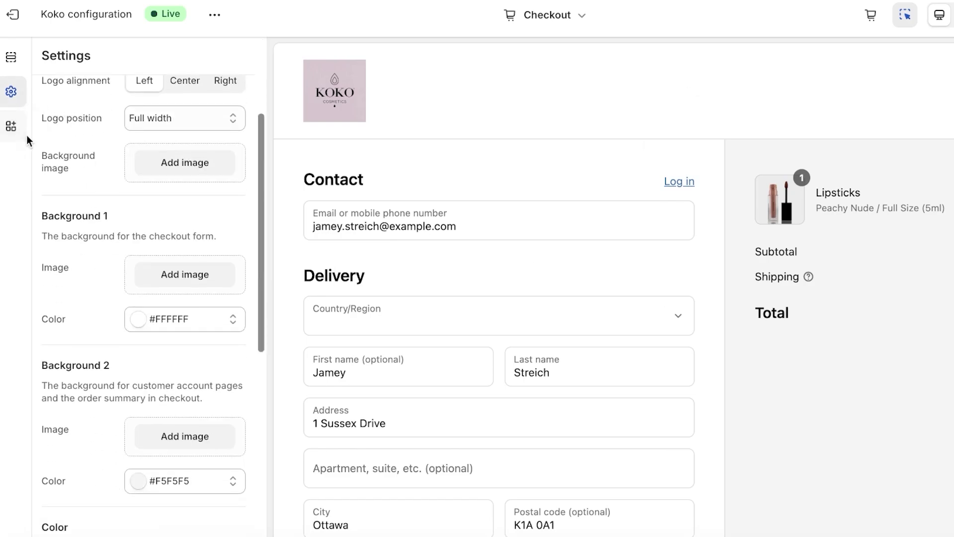
{"action": "scroll", "coordinate": [150, 293], "scroll_direction": "down", "scroll_amount": 1}
{"action": "scroll", "coordinate": [107, 408], "scroll_direction": "up", "scroll_amount": 2}
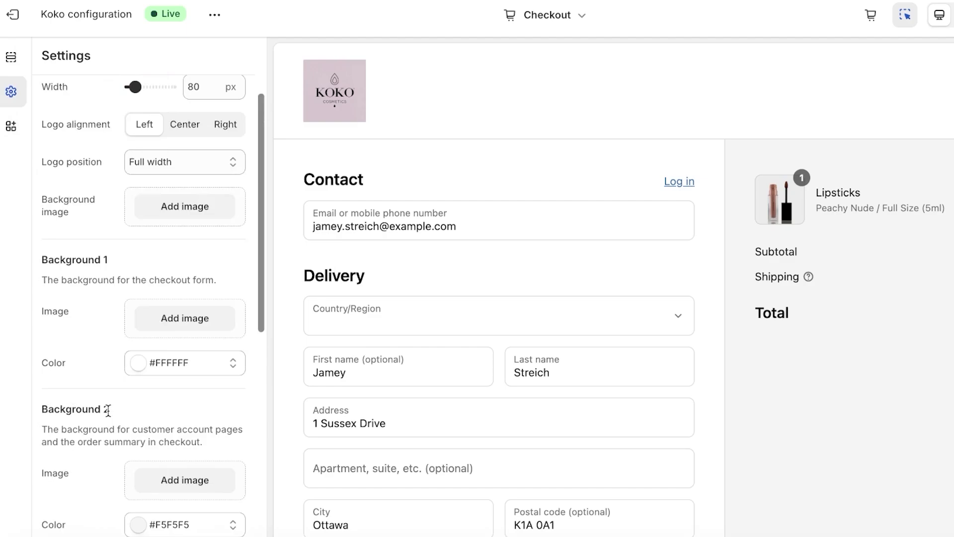
{"action": "scroll", "coordinate": [106, 407], "scroll_direction": "down", "scroll_amount": 6}
{"action": "scroll", "coordinate": [106, 408], "scroll_direction": "down", "scroll_amount": 1}
{"action": "scroll", "coordinate": [107, 407], "scroll_direction": "up", "scroll_amount": 9}
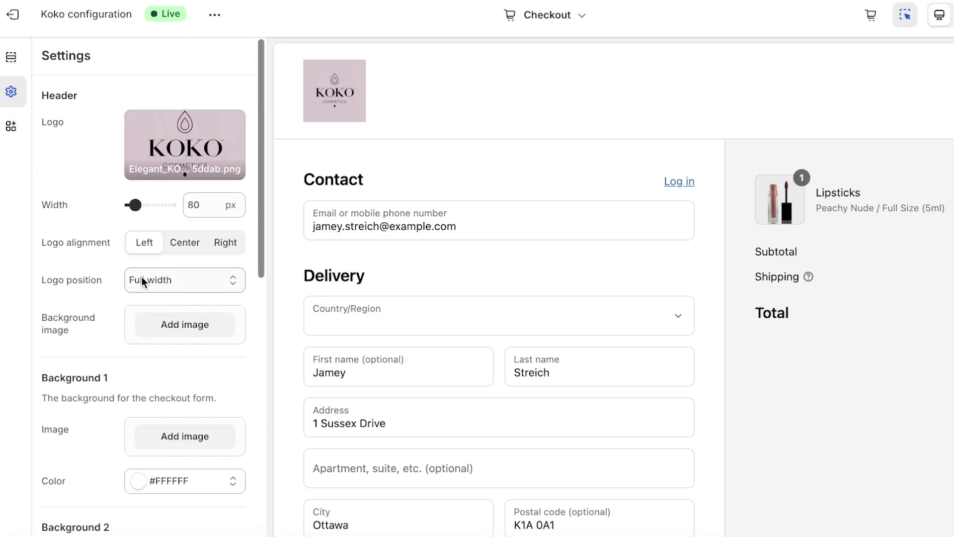
{"action": "scroll", "coordinate": [139, 276], "scroll_direction": "down", "scroll_amount": 4}
{"action": "scroll", "coordinate": [138, 354], "scroll_direction": "up", "scroll_amount": 4}
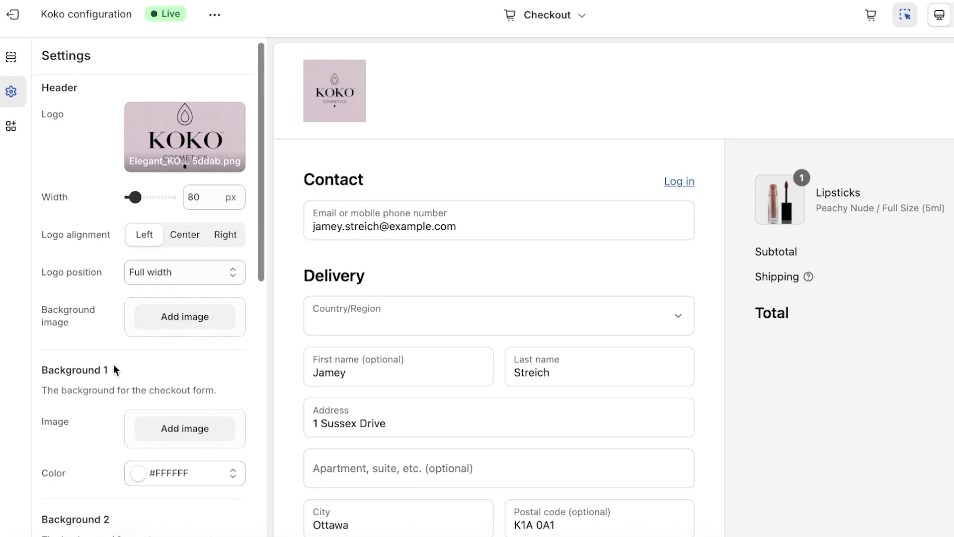
{"action": "scroll", "coordinate": [118, 408], "scroll_direction": "down", "scroll_amount": 2}
{"action": "scroll", "coordinate": [164, 473], "scroll_direction": "down", "scroll_amount": 7}
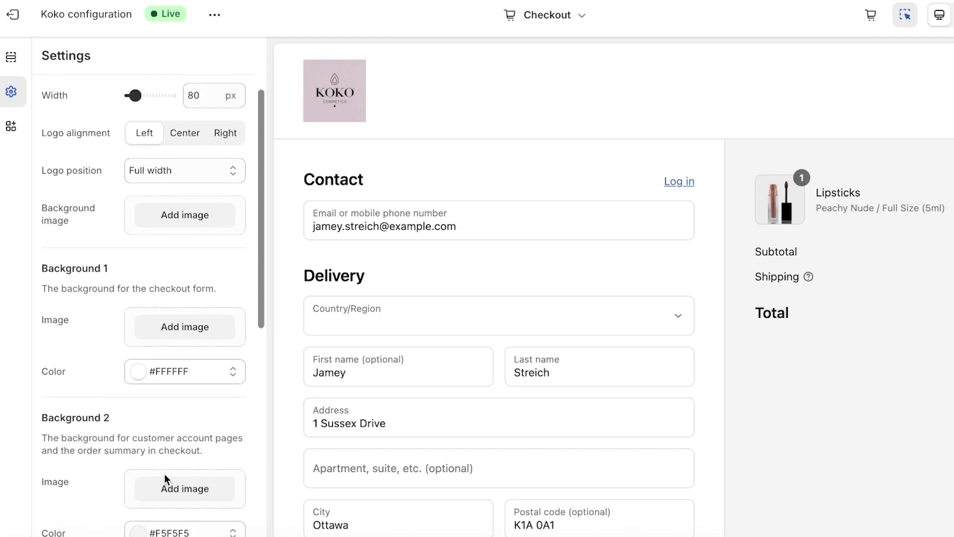
{"action": "scroll", "coordinate": [847, 411], "scroll_direction": "down", "scroll_amount": 3}
{"action": "scroll", "coordinate": [129, 376], "scroll_direction": "down", "scroll_amount": 3}
{"action": "scroll", "coordinate": [128, 376], "scroll_direction": "down", "scroll_amount": 3}
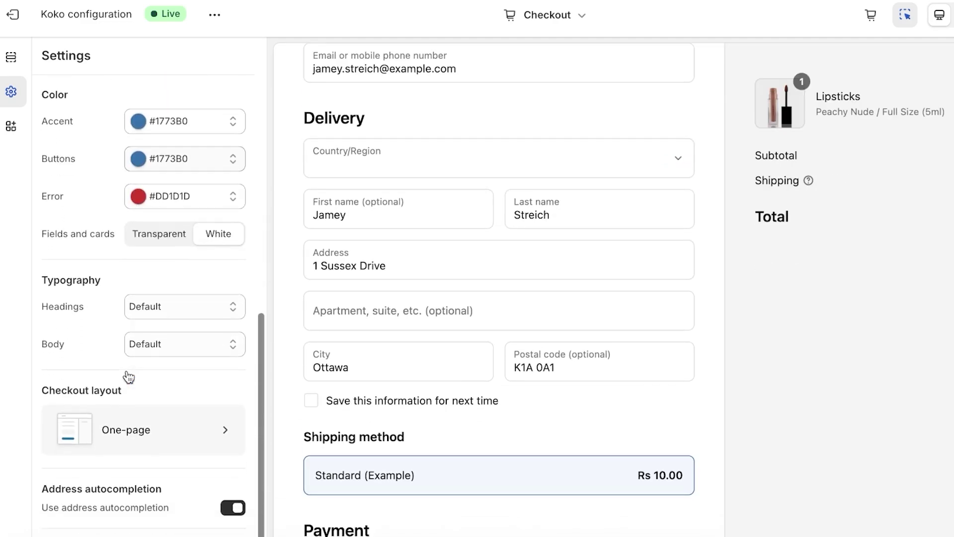
{"action": "left_click", "coordinate": [12, 57]}
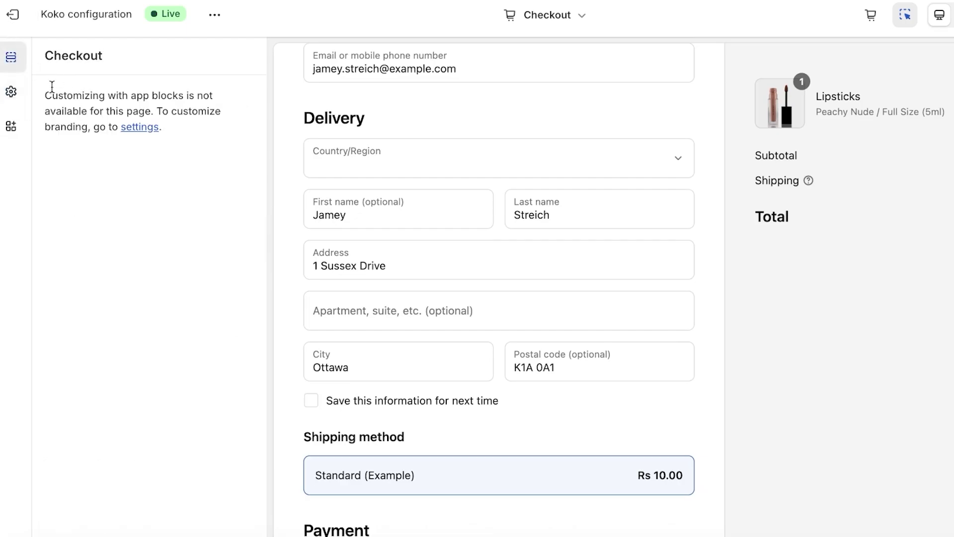
{"action": "left_click", "coordinate": [11, 91]}
{"action": "scroll", "coordinate": [923, 125], "scroll_direction": "up", "scroll_amount": 2}
{"action": "scroll", "coordinate": [923, 124], "scroll_direction": "up", "scroll_amount": 2}
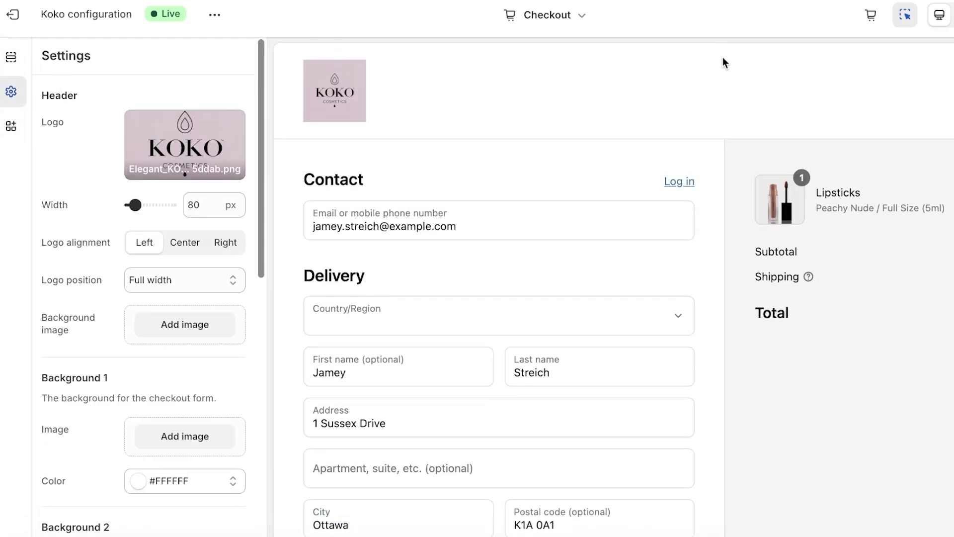
Skip the header image, try the Order summary and Checkout form logo positions, then settle on Full width
{"action": "left_click", "coordinate": [177, 329]}
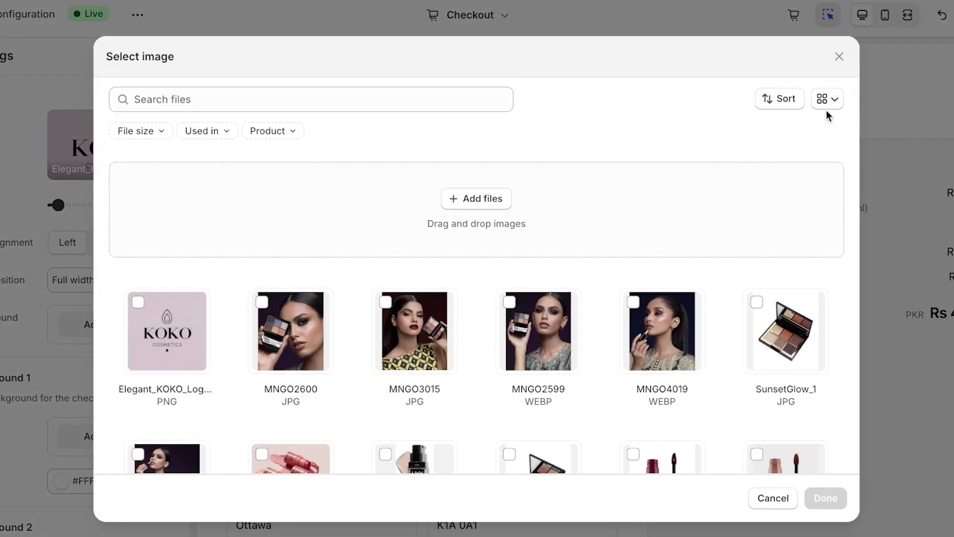
{"action": "left_click", "coordinate": [839, 56]}
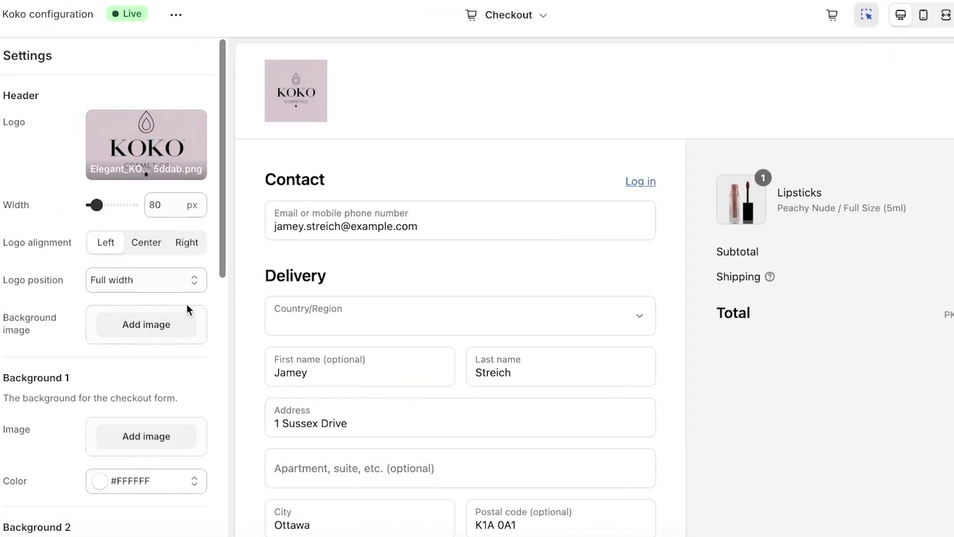
{"action": "left_click", "coordinate": [151, 275]}
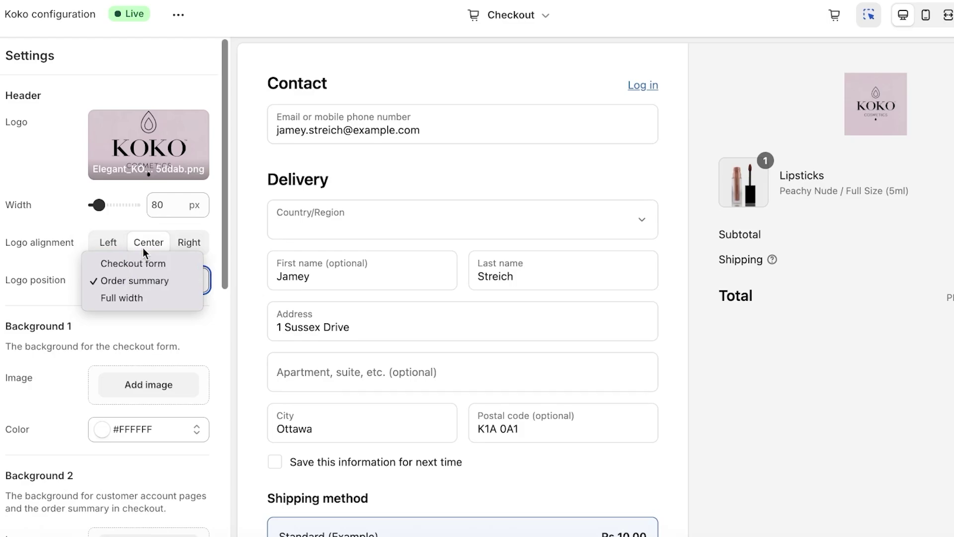
{"action": "left_click", "coordinate": [138, 280]}
{"action": "left_click", "coordinate": [138, 268]}
{"action": "left_click", "coordinate": [131, 264]}
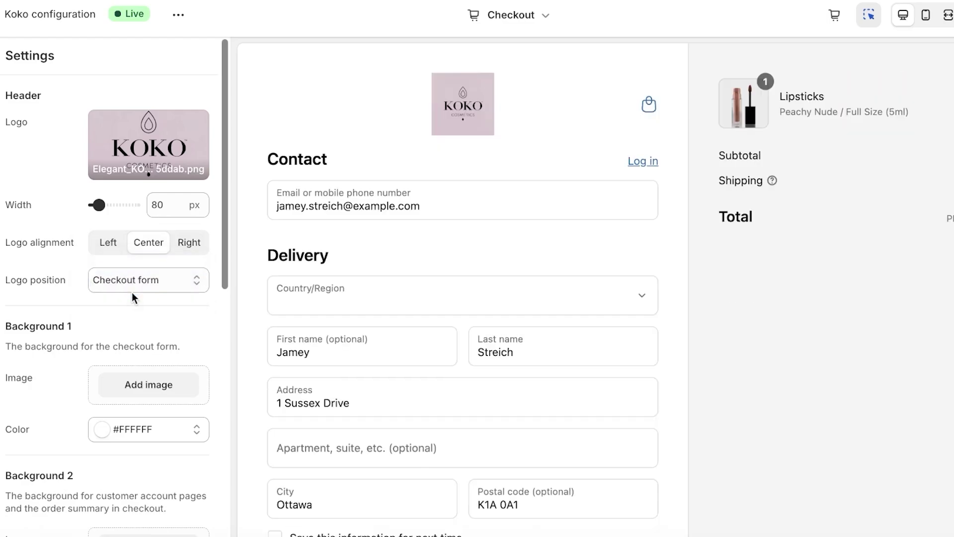
{"action": "left_click", "coordinate": [132, 292]}
{"action": "left_click", "coordinate": [121, 312]}
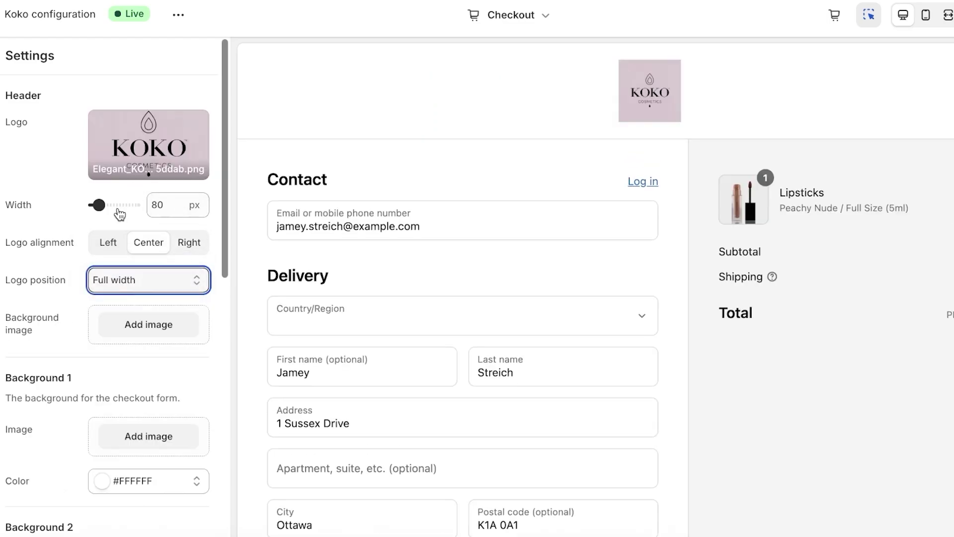
{"action": "key", "text": "shift+Tab"}
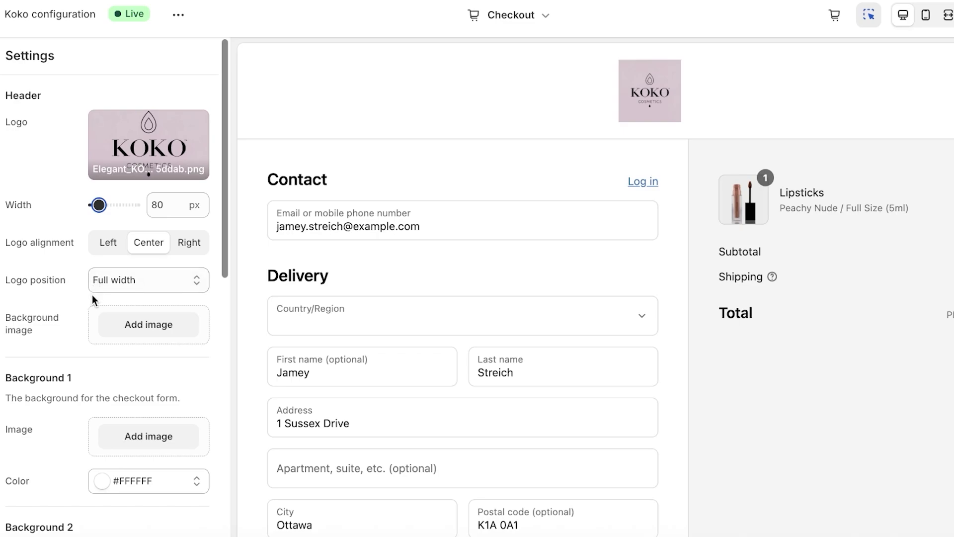
Skip the form background image and tune the Background 1 colour to pink-lavender #E3C3DC
{"action": "scroll", "coordinate": [94, 298], "scroll_direction": "down", "scroll_amount": 2}
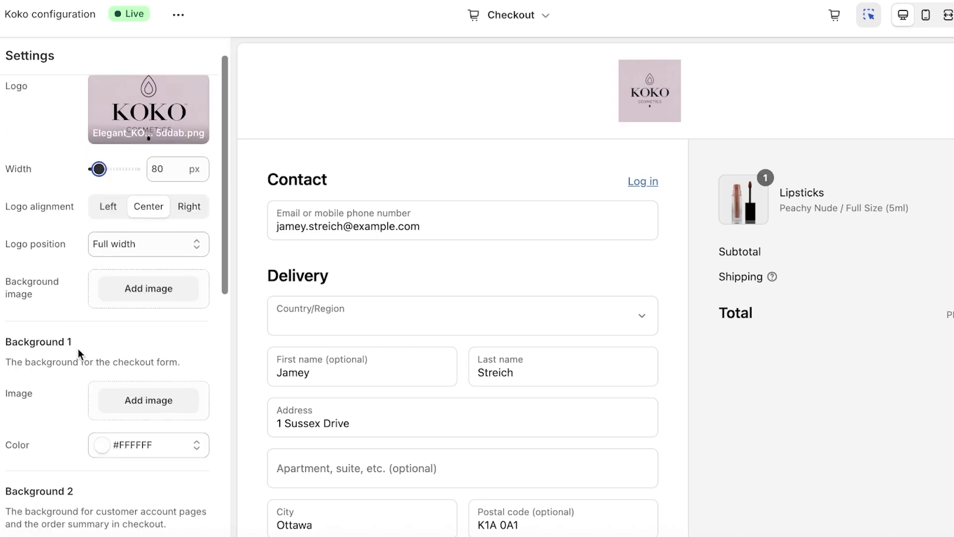
{"action": "left_click", "coordinate": [144, 390]}
{"action": "left_click", "coordinate": [812, 497]}
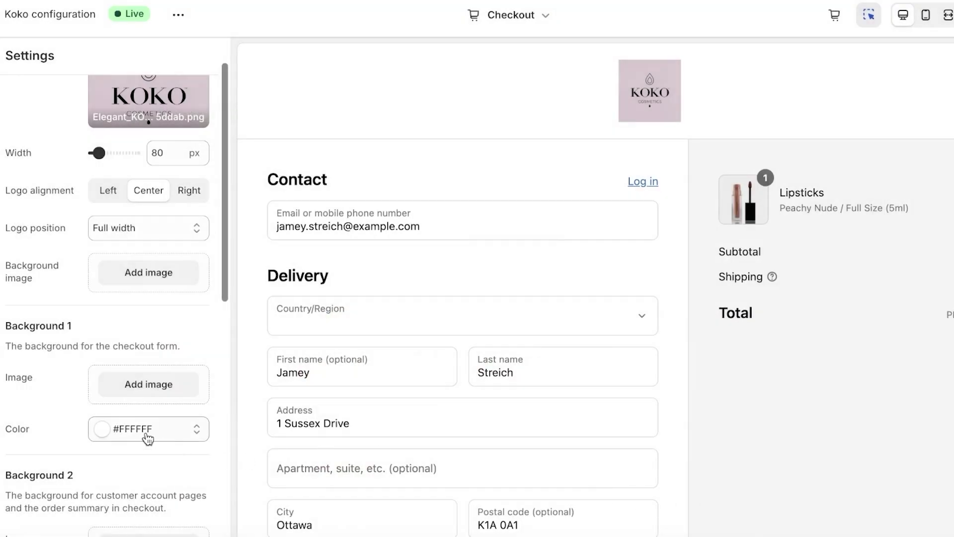
{"action": "left_click", "coordinate": [102, 428]}
{"action": "left_click", "coordinate": [213, 345]}
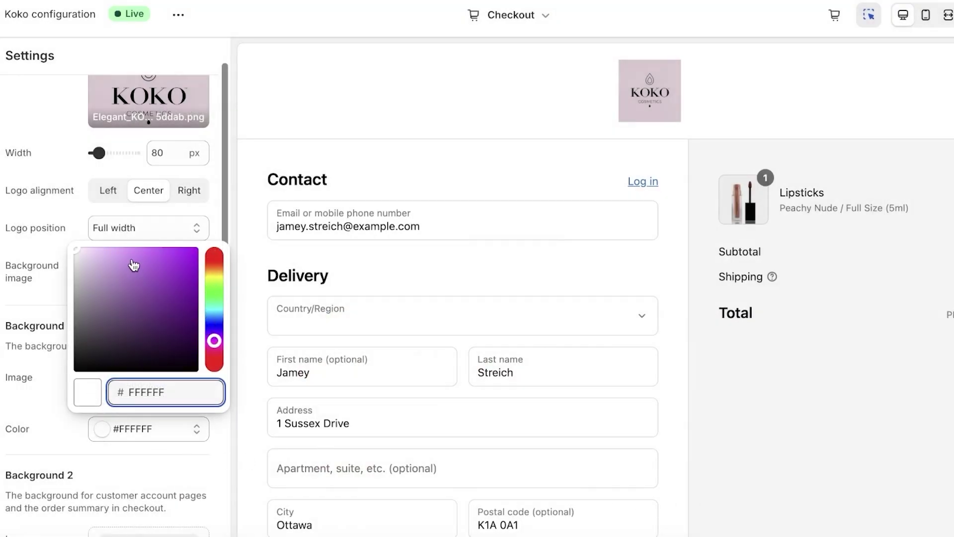
{"action": "left_click", "coordinate": [85, 248]}
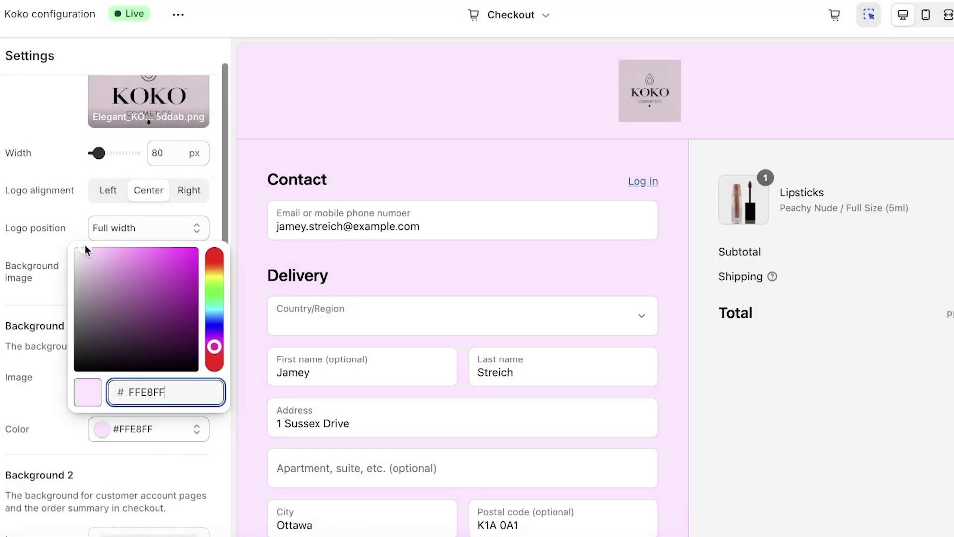
{"action": "left_click", "coordinate": [218, 350]}
{"action": "left_click_drag", "start_coordinate": [219, 352], "coordinate": [221, 362]}
{"action": "left_click", "coordinate": [93, 264]}
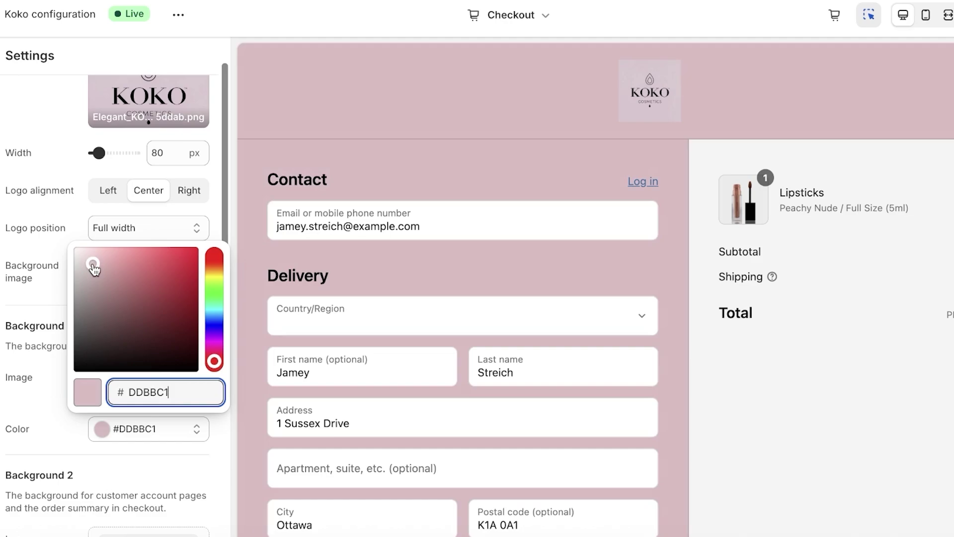
{"action": "left_click", "coordinate": [91, 260]}
{"action": "left_click_drag", "start_coordinate": [215, 361], "coordinate": [219, 353]}
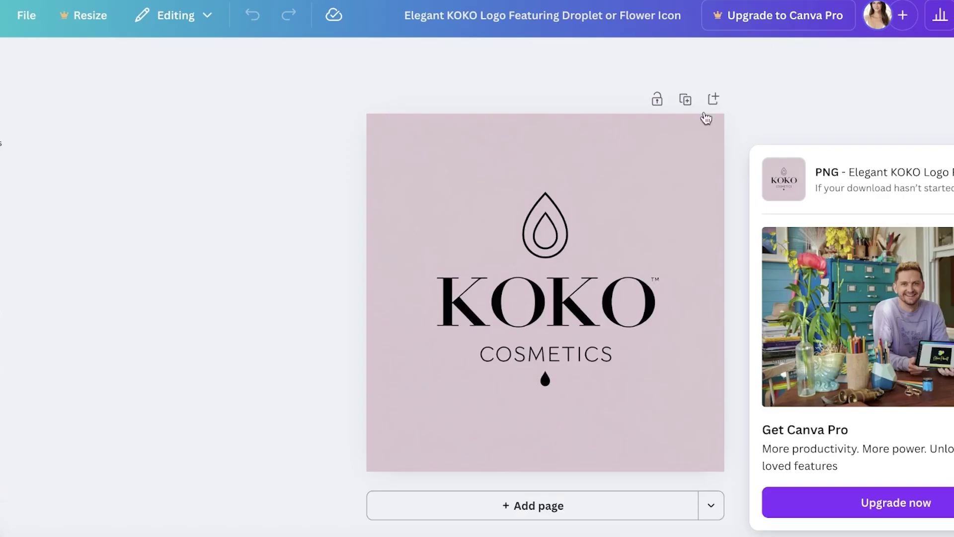
Select the KOKO logo in Canva, review its colours in the Color panel, and open the background's context menu
{"action": "left_click", "coordinate": [634, 144]}
{"action": "left_click", "coordinate": [568, 63]}
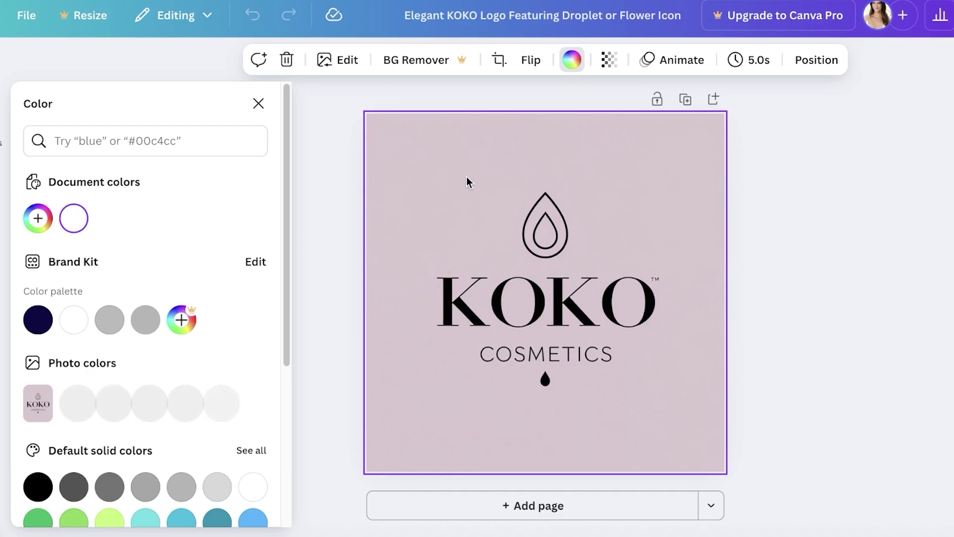
{"action": "scroll", "coordinate": [234, 331], "scroll_direction": "down", "scroll_amount": 1}
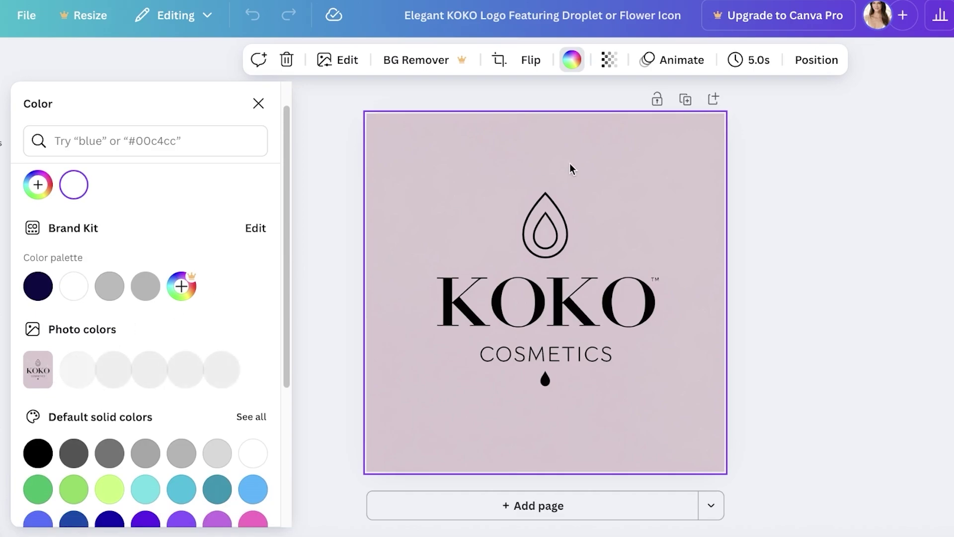
{"action": "left_click", "coordinate": [256, 104]}
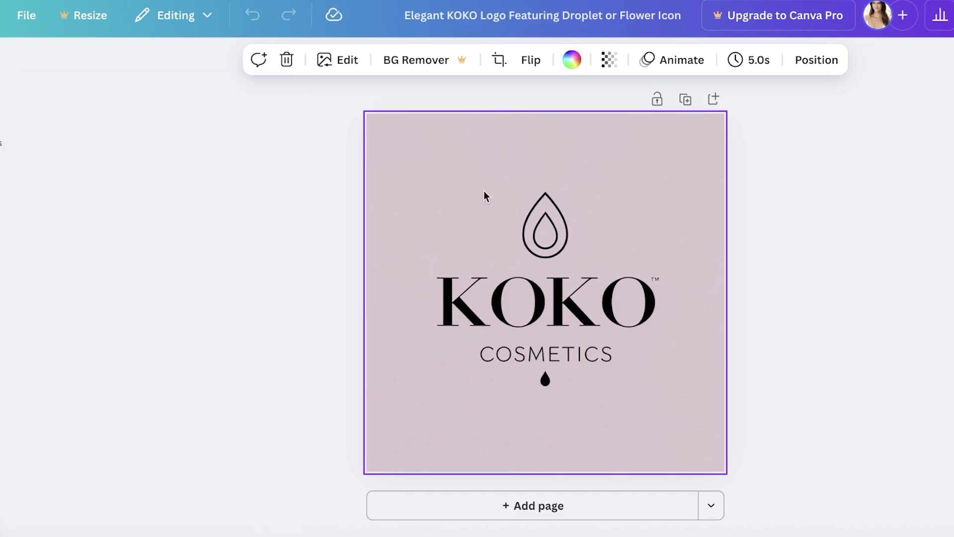
{"action": "left_click", "coordinate": [571, 59]}
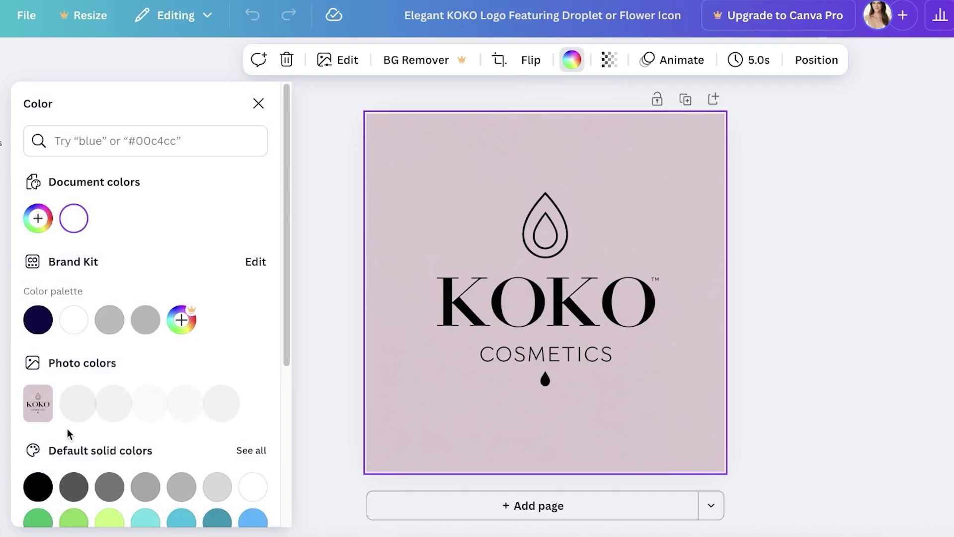
{"action": "scroll", "coordinate": [163, 357], "scroll_direction": "down", "scroll_amount": 3}
{"action": "scroll", "coordinate": [207, 305], "scroll_direction": "up", "scroll_amount": 2}
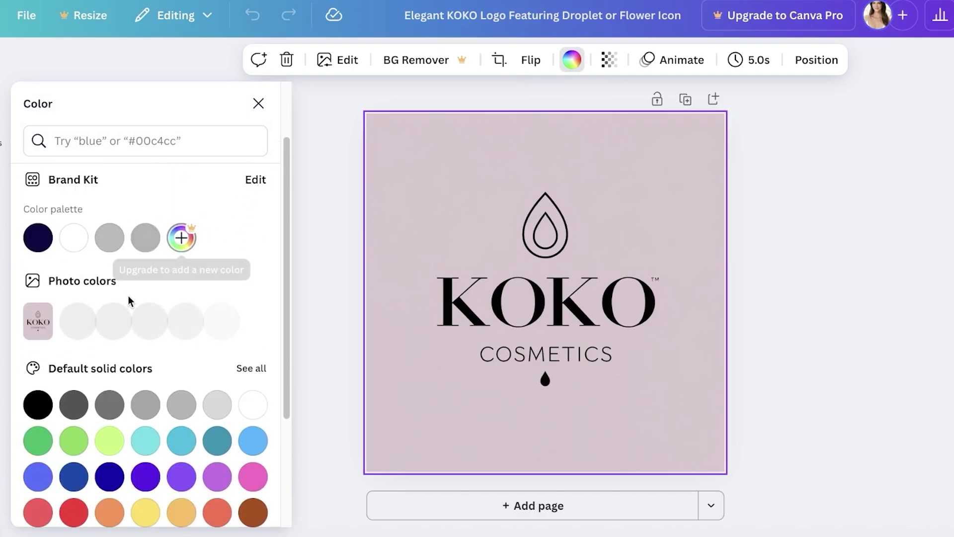
{"action": "right_click", "coordinate": [455, 165]}
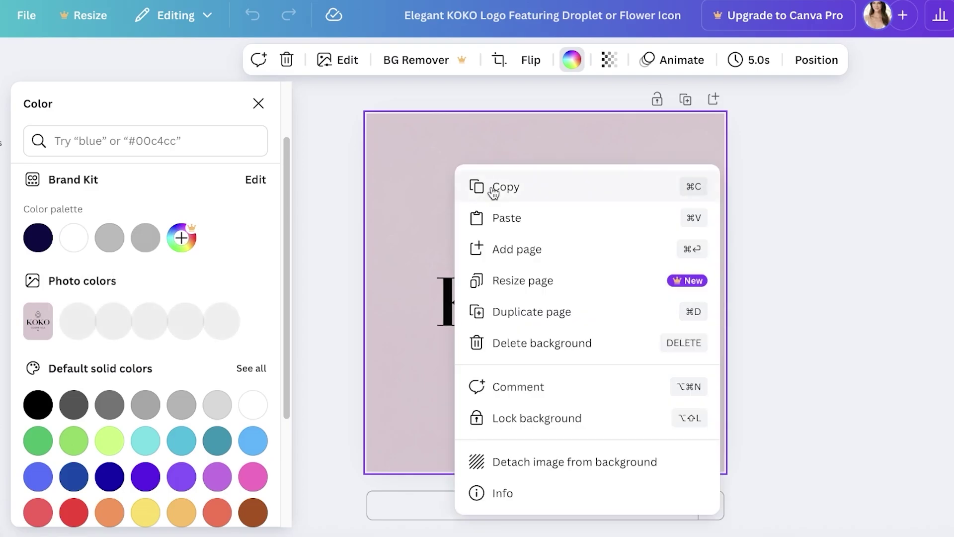
Search the web for 'hex code picker' and browse the HTML Color Codes colour picker
{"action": "key", "text": "Escape"}
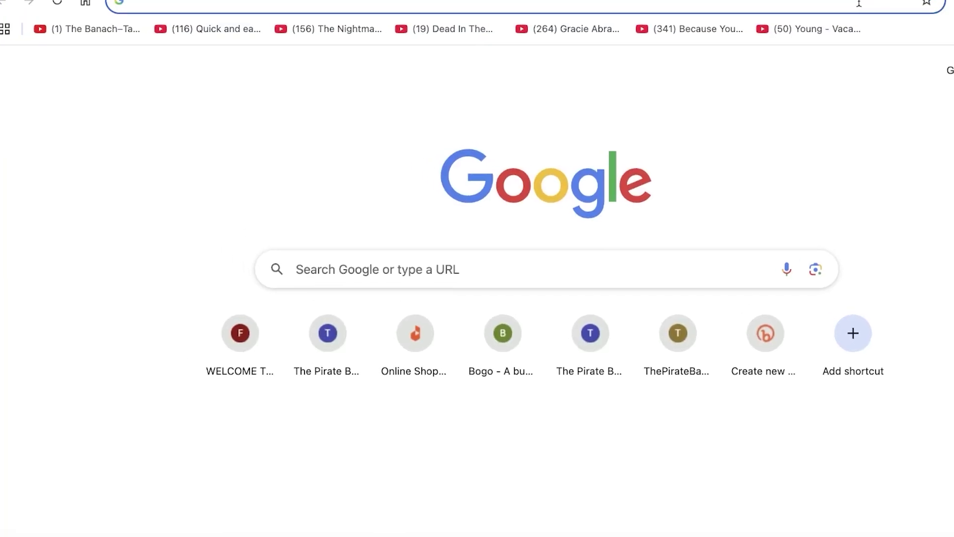
{"action": "type", "text": "hex code picker"}
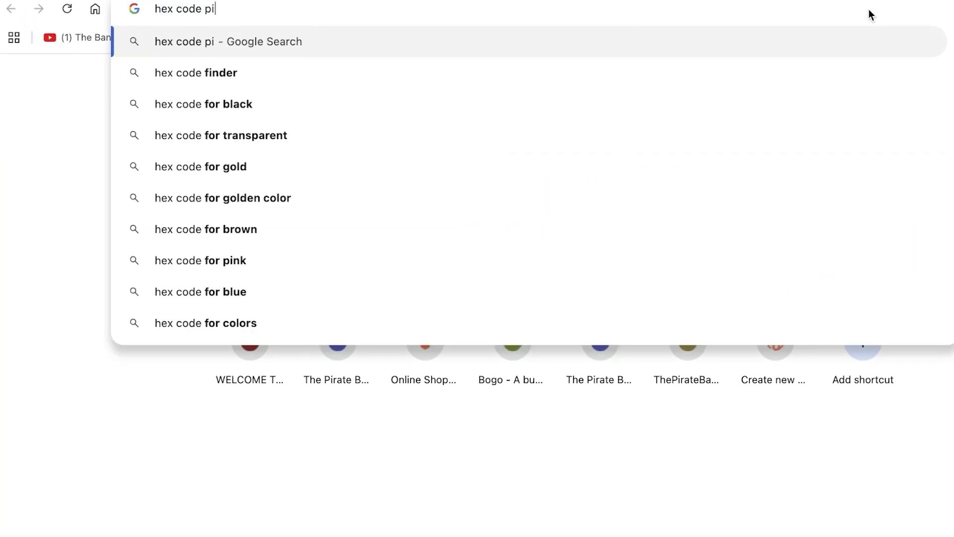
{"action": "key", "text": "Return"}
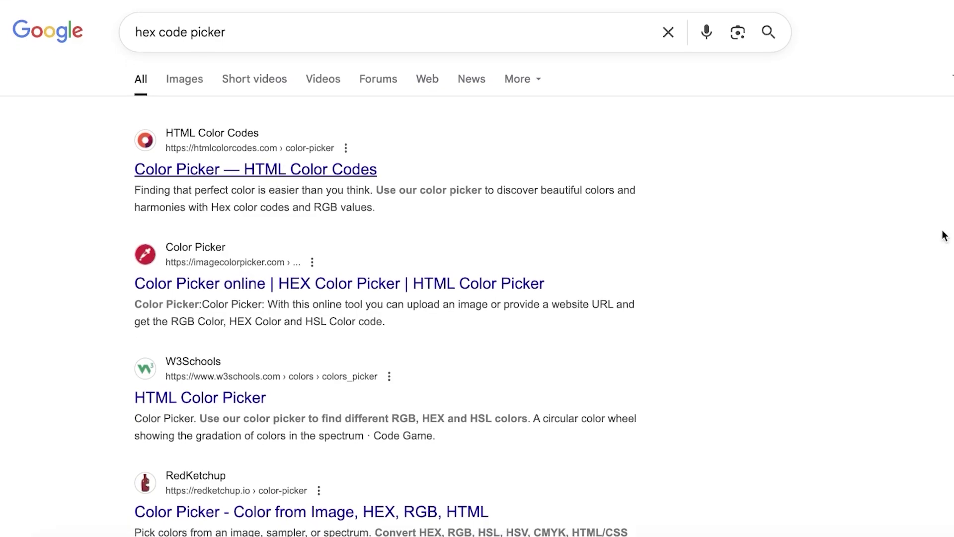
{"action": "left_click", "coordinate": [256, 169]}
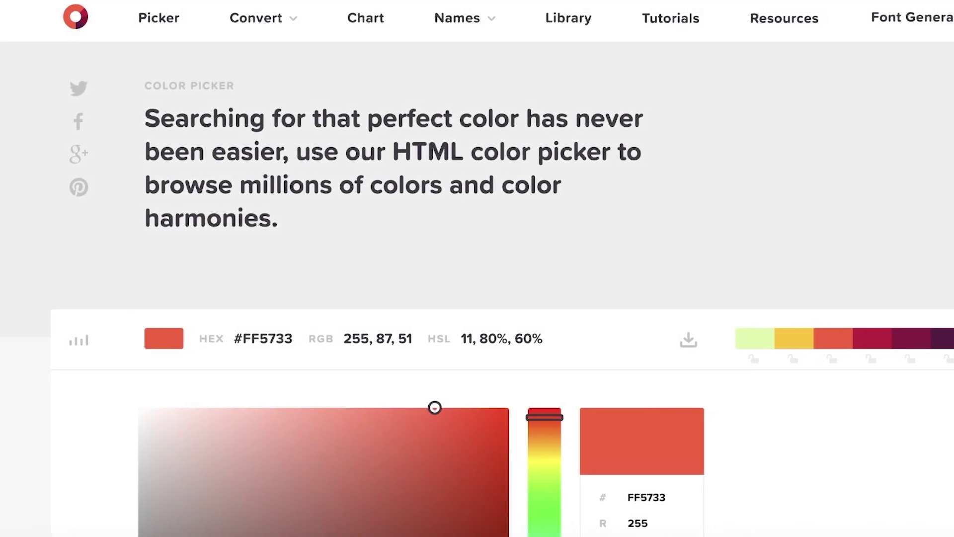
{"action": "scroll", "coordinate": [596, 179], "scroll_direction": "down", "scroll_amount": 20}
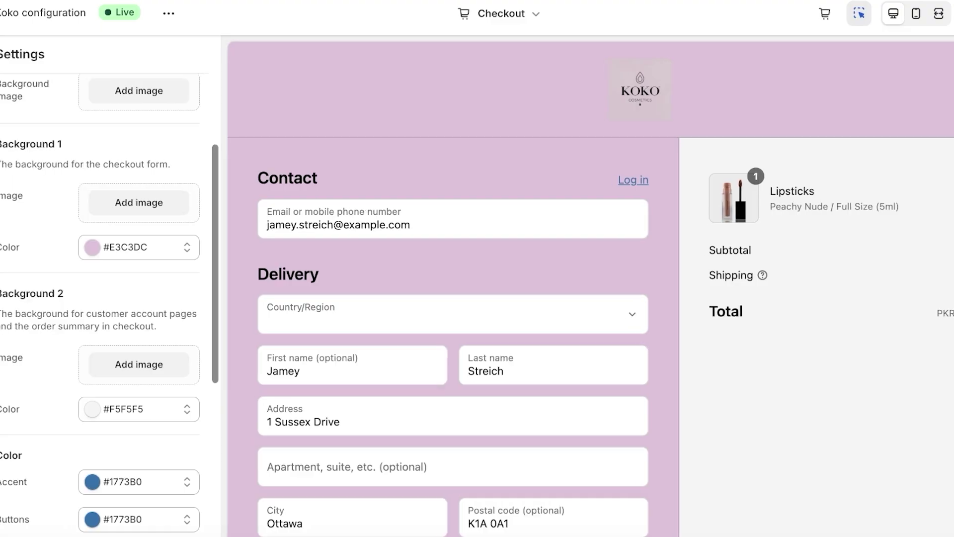
Keep the One-page checkout layout and switch off 'Use address autocompletion'
{"action": "scroll", "coordinate": [895, 148], "scroll_direction": "down", "scroll_amount": 3}
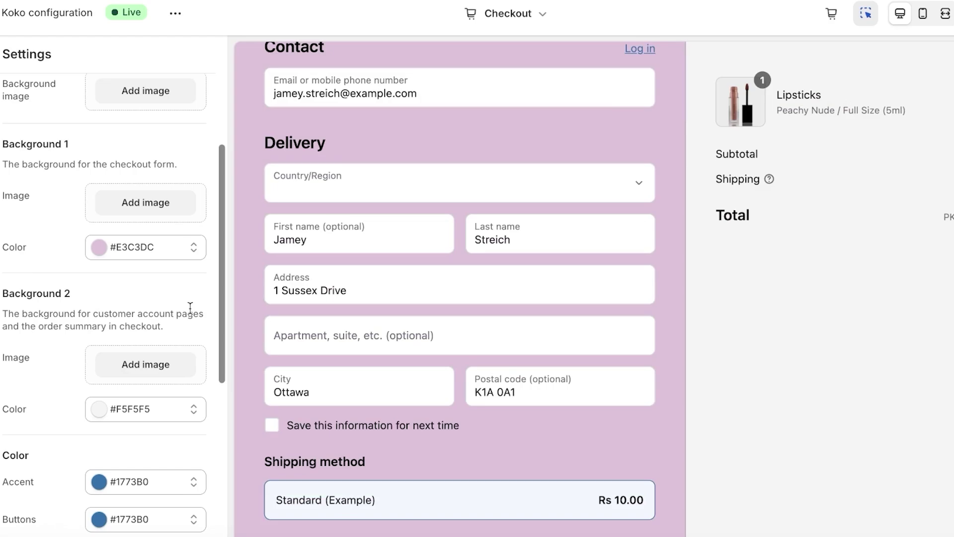
{"action": "scroll", "coordinate": [190, 307], "scroll_direction": "down", "scroll_amount": 8}
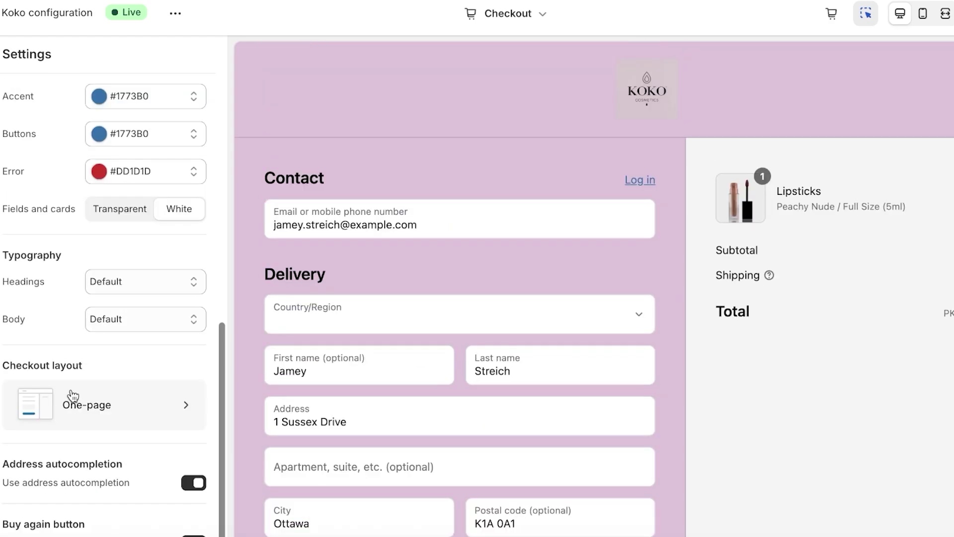
{"action": "left_click", "coordinate": [74, 426]}
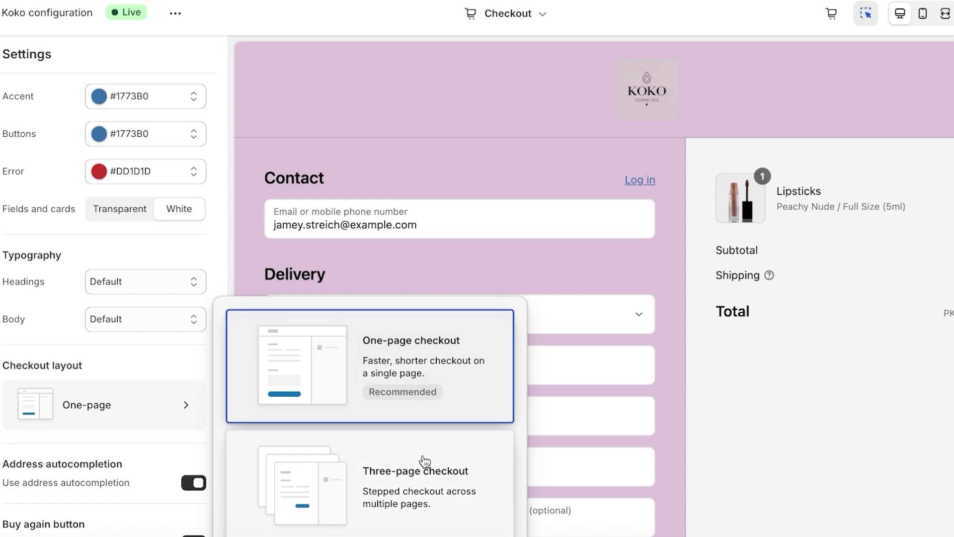
{"action": "left_click", "coordinate": [84, 485]}
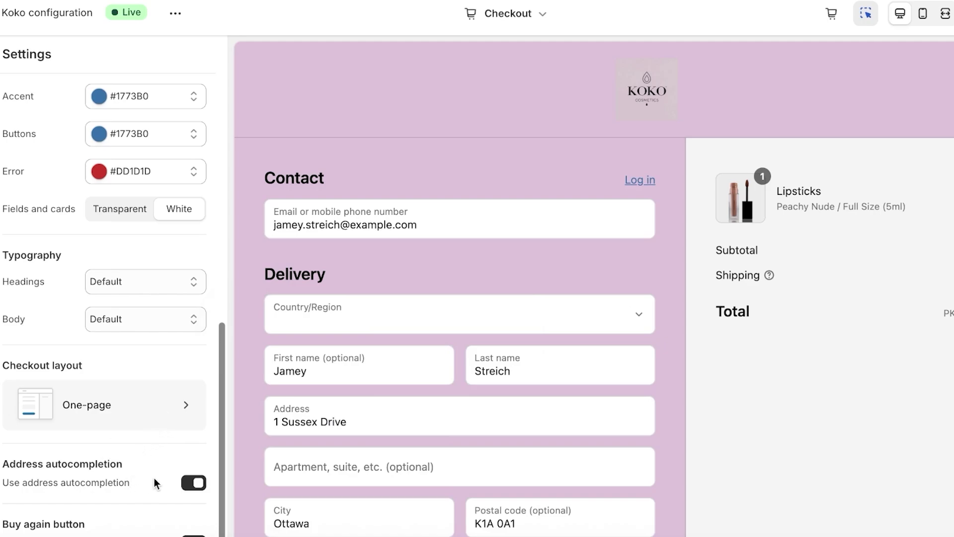
{"action": "left_click", "coordinate": [194, 483]}
{"action": "scroll", "coordinate": [702, 386], "scroll_direction": "down", "scroll_amount": 10}
{"action": "scroll", "coordinate": [630, 412], "scroll_direction": "up", "scroll_amount": 8}
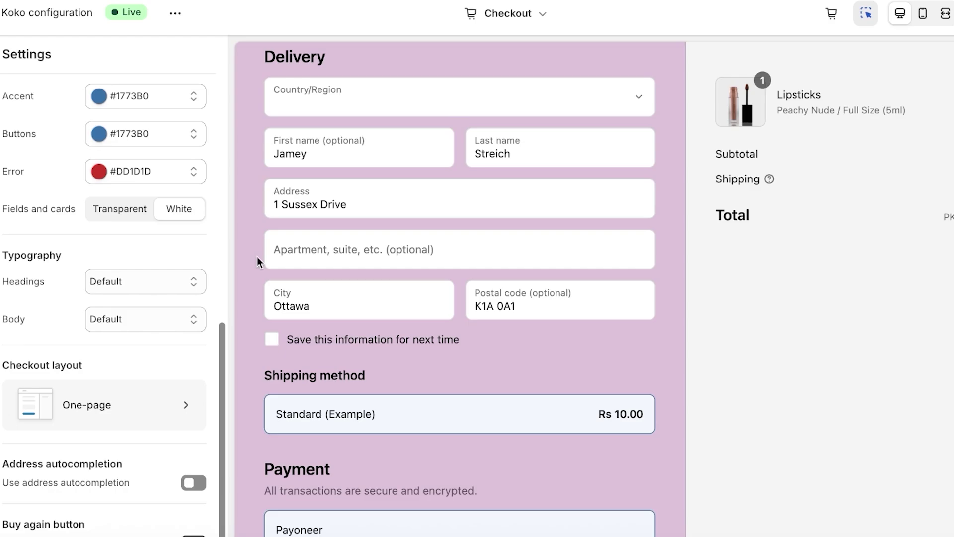
Preview the checkout at mobile width, in fullscreen, and back at desktop layout
{"action": "scroll", "coordinate": [629, 137], "scroll_direction": "up", "scroll_amount": 4}
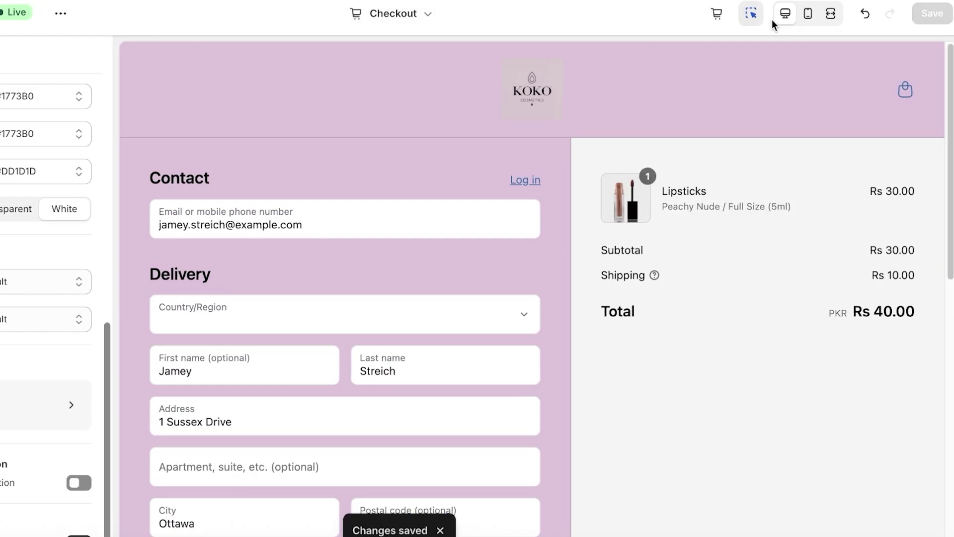
{"action": "left_click", "coordinate": [808, 14]}
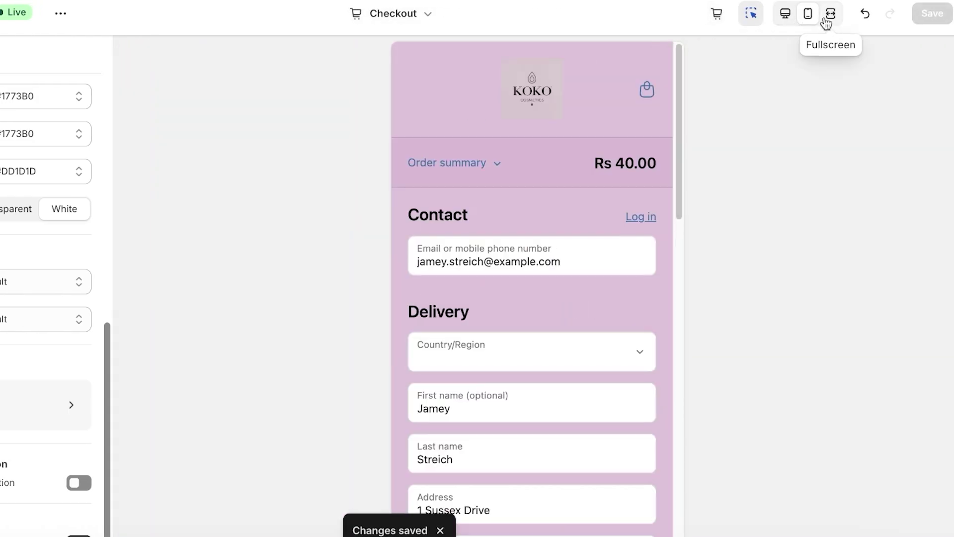
{"action": "left_click", "coordinate": [830, 15]}
{"action": "left_click", "coordinate": [785, 13]}
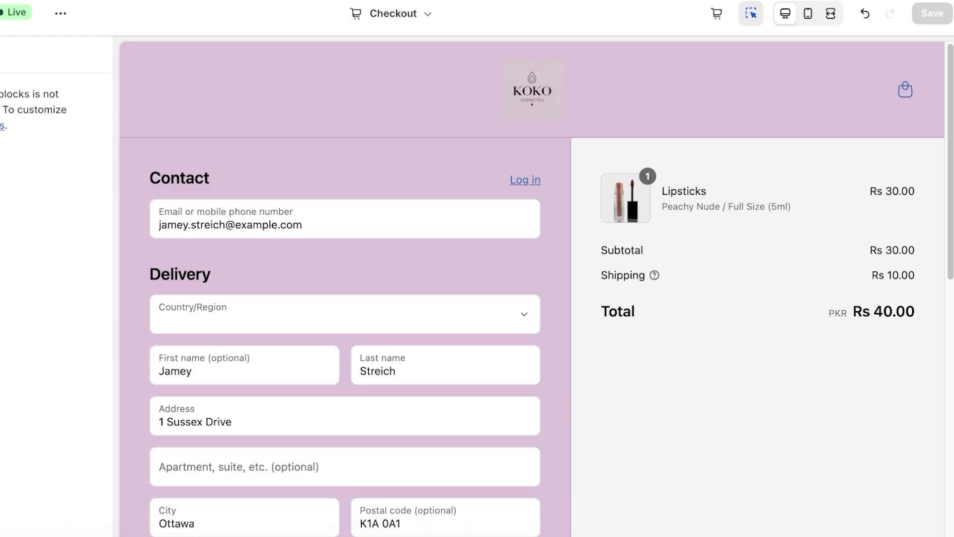
Look over the appearance settings once more and exit the checkout editor
{"action": "left_click", "coordinate": [143, 183]}
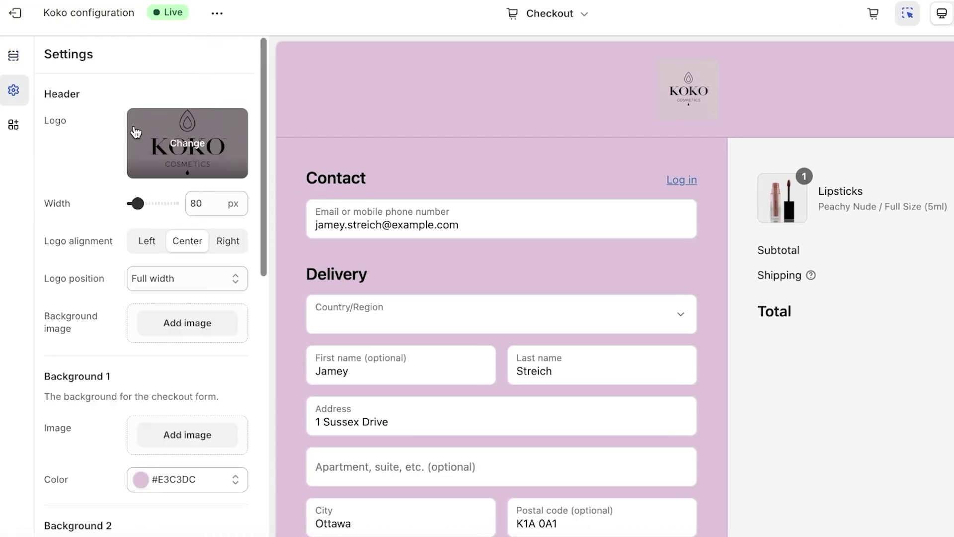
{"action": "scroll", "coordinate": [84, 255], "scroll_direction": "down", "scroll_amount": 2}
{"action": "scroll", "coordinate": [84, 254], "scroll_direction": "down", "scroll_amount": 10}
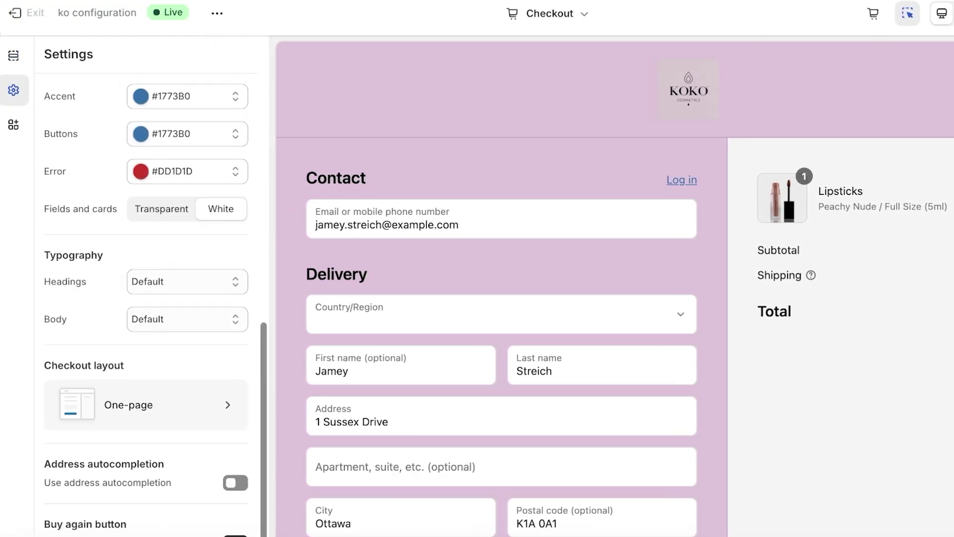
{"action": "left_click", "coordinate": [15, 13]}
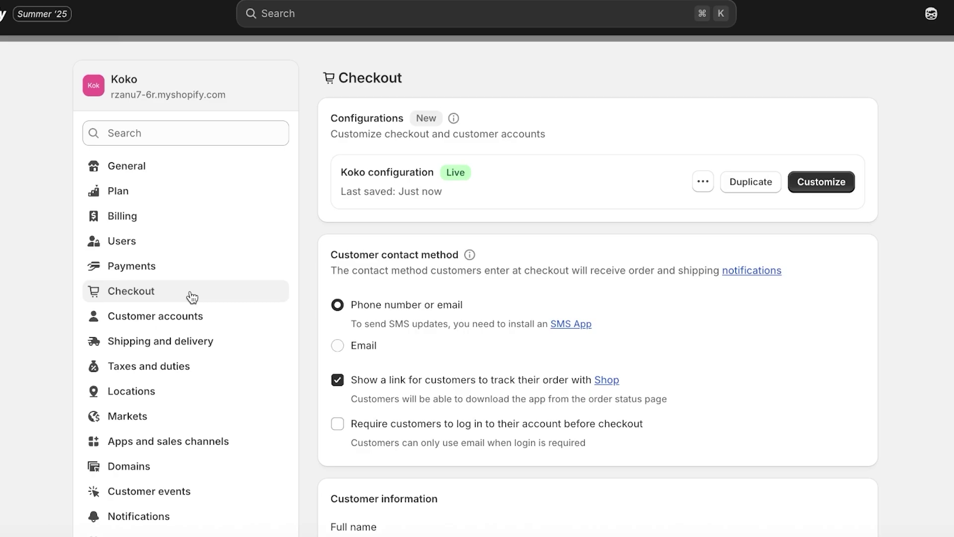
Open Settings > Checkout, scroll through its preferences down to checkout rules, then close Settings
{"action": "left_click", "coordinate": [952, 67]}
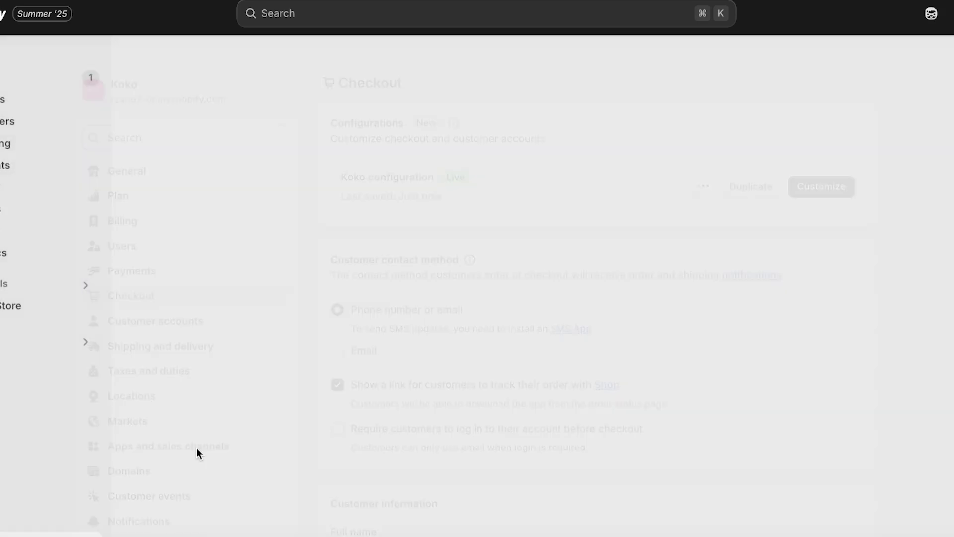
{"action": "key", "text": "alt+Left"}
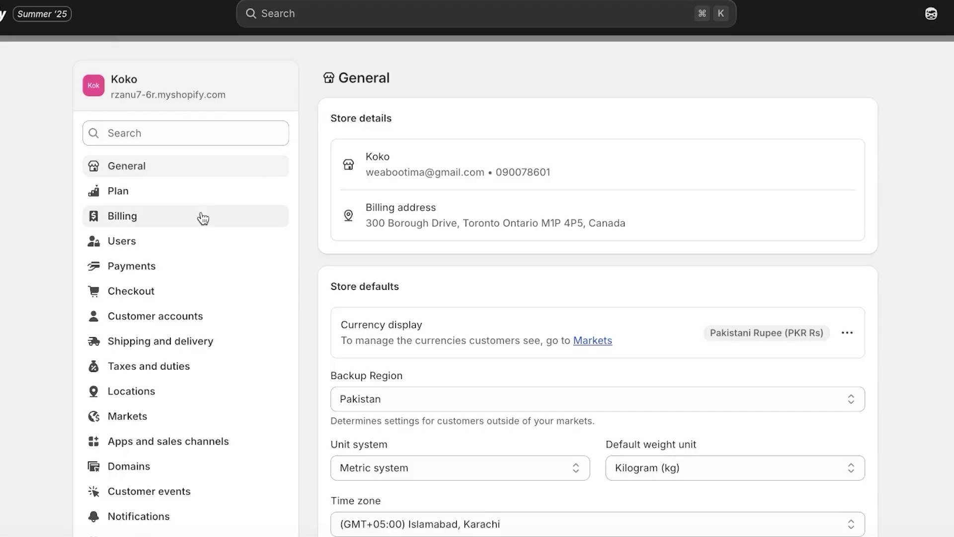
{"action": "left_click", "coordinate": [143, 293]}
{"action": "scroll", "coordinate": [442, 311], "scroll_direction": "down", "scroll_amount": 2}
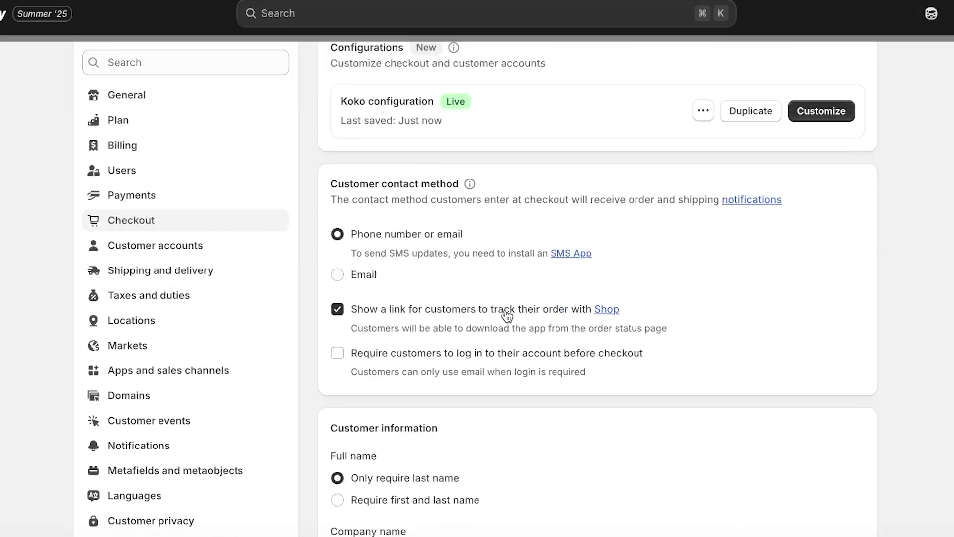
{"action": "scroll", "coordinate": [393, 288], "scroll_direction": "down", "scroll_amount": 6}
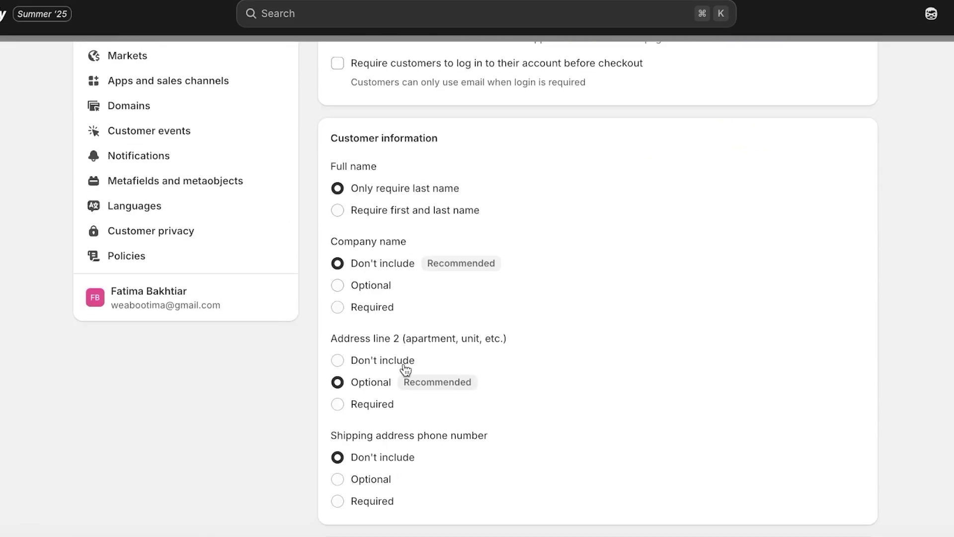
{"action": "scroll", "coordinate": [401, 402], "scroll_direction": "down", "scroll_amount": 7}
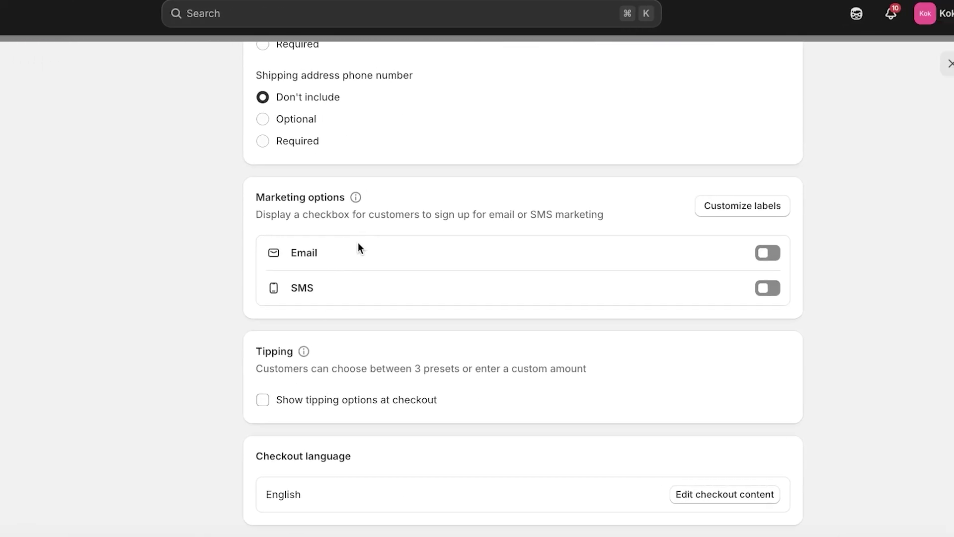
{"action": "scroll", "coordinate": [434, 229], "scroll_direction": "down", "scroll_amount": 6}
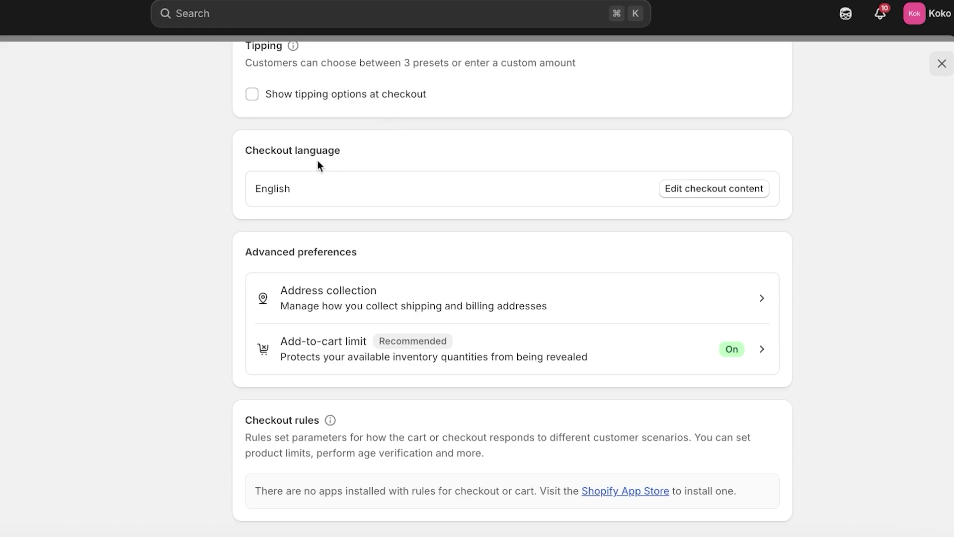
{"action": "scroll", "coordinate": [290, 258], "scroll_direction": "down", "scroll_amount": 1}
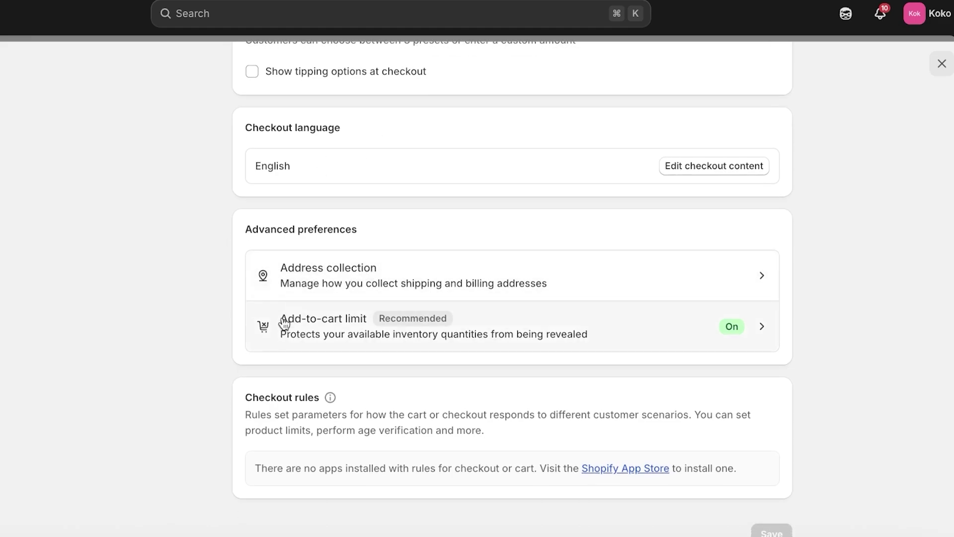
{"action": "scroll", "coordinate": [407, 315], "scroll_direction": "down", "scroll_amount": 2}
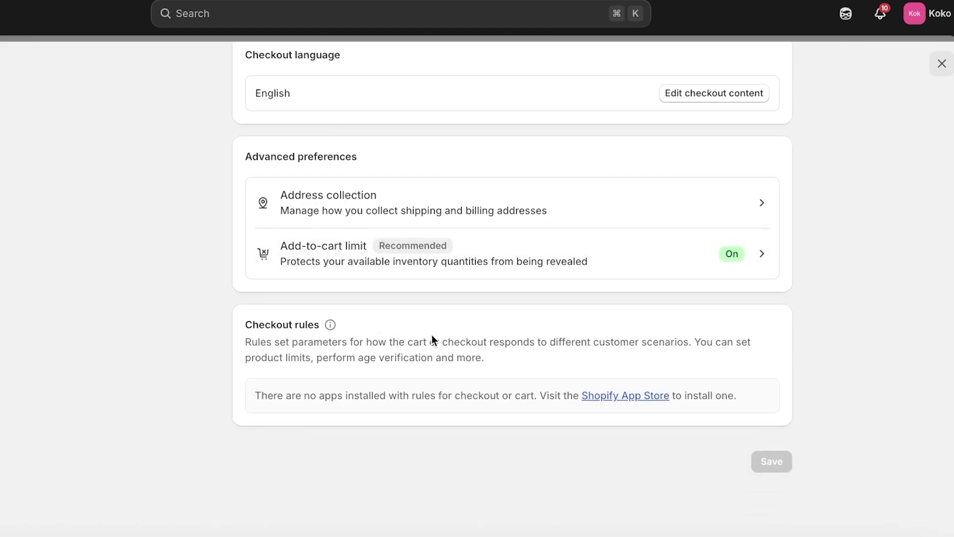
{"action": "left_click", "coordinate": [941, 64]}
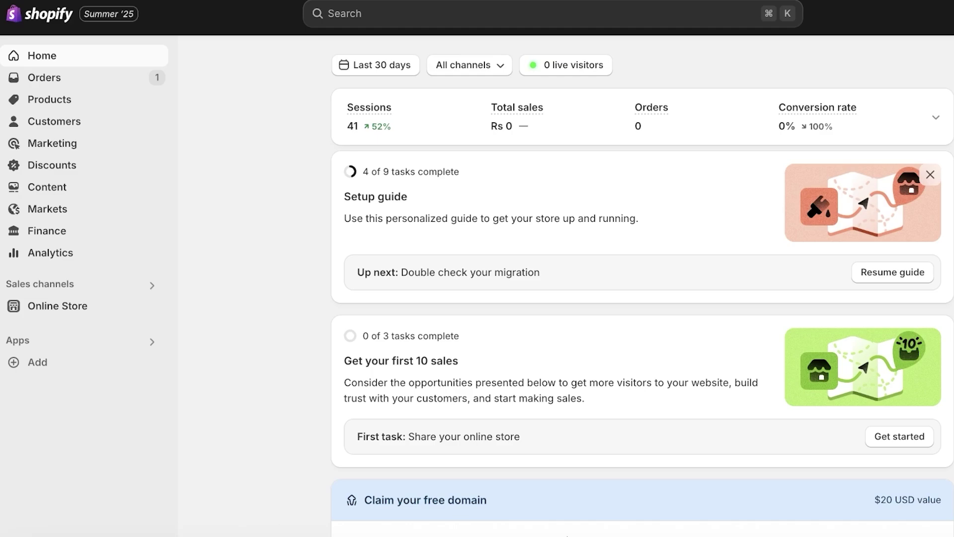
Check order #1001, then open the Products list showing six active items
{"action": "left_click", "coordinate": [101, 79]}
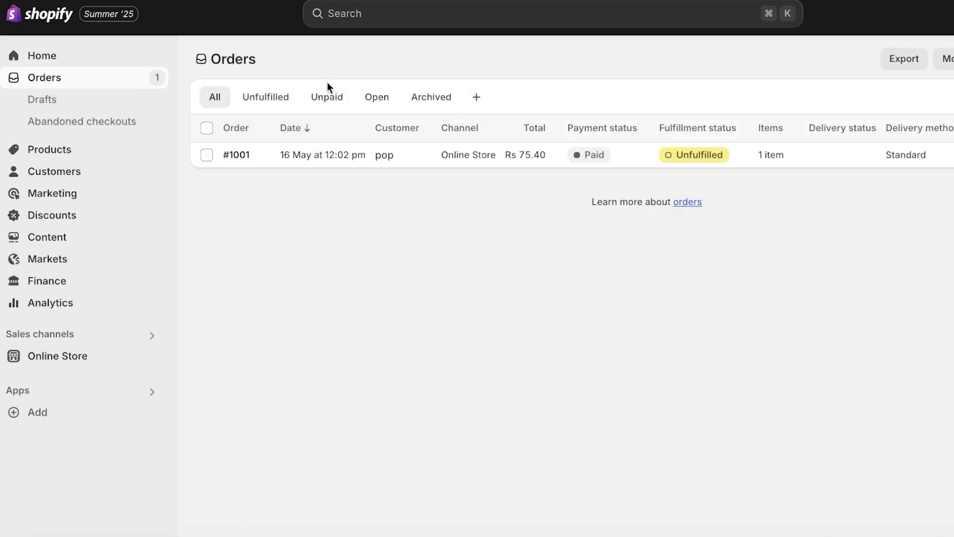
{"action": "left_click", "coordinate": [31, 152]}
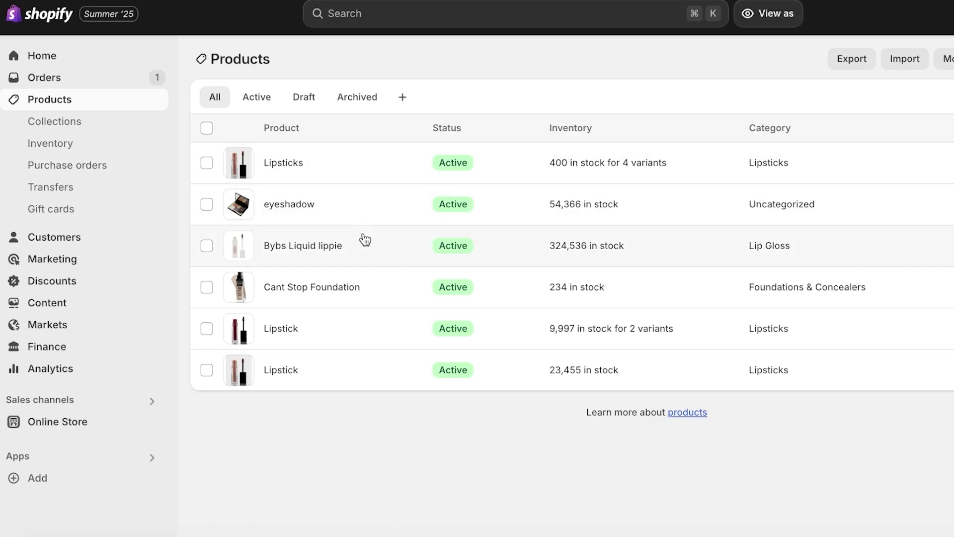